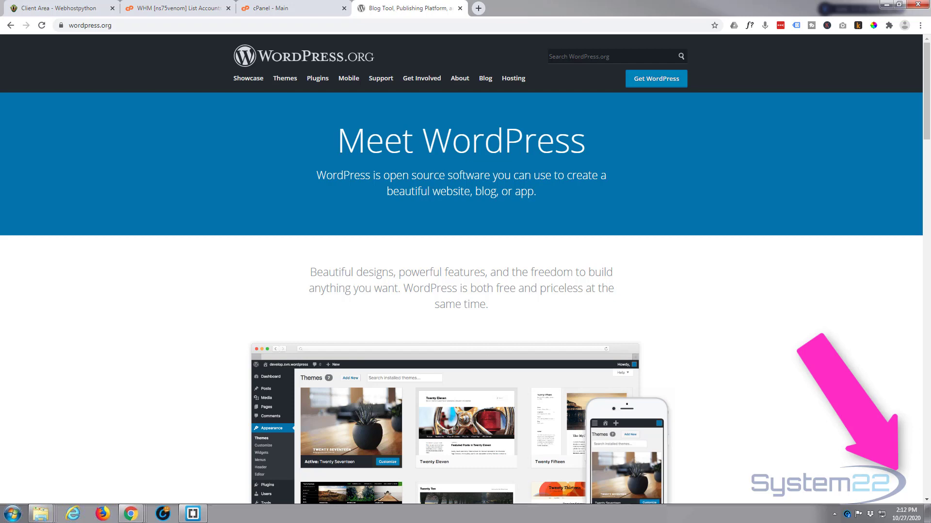
Step: Look over the cPanel dashboard and reload the cPanel home page
{"action": "left_click", "coordinate": [295, 8]}
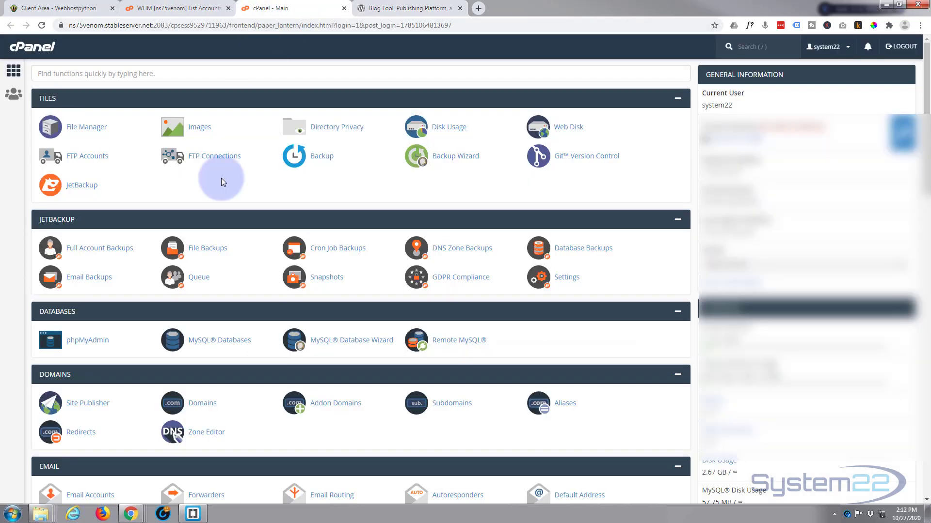
{"action": "scroll", "coordinate": [182, 205], "scroll_direction": "down", "scroll_amount": 2}
{"action": "scroll", "coordinate": [92, 302], "scroll_direction": "down", "scroll_amount": 1}
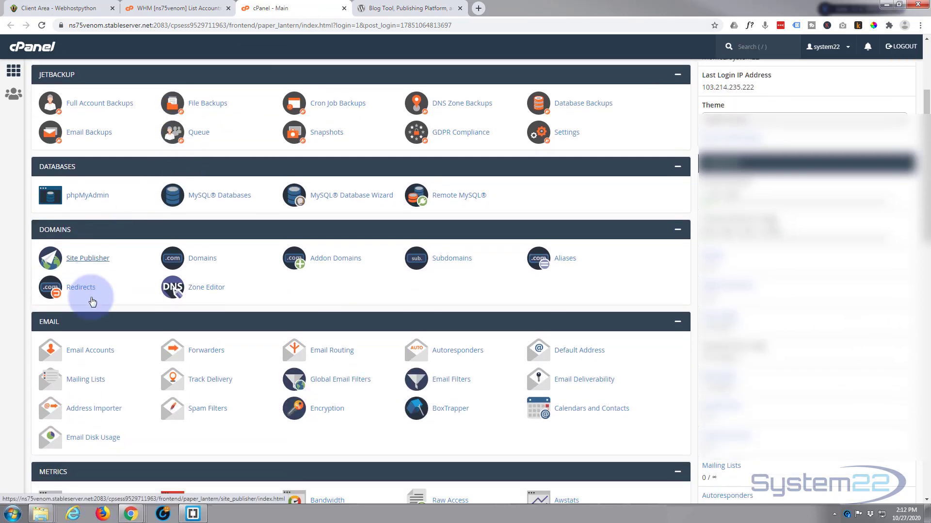
{"action": "scroll", "coordinate": [93, 302], "scroll_direction": "up", "scroll_amount": 1}
{"action": "scroll", "coordinate": [93, 298], "scroll_direction": "down", "scroll_amount": 3}
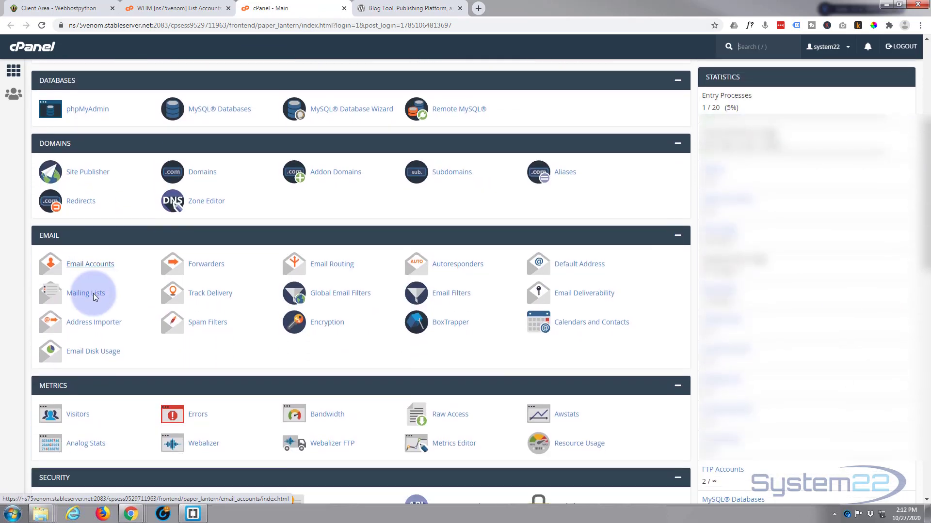
{"action": "scroll", "coordinate": [93, 293], "scroll_direction": "down", "scroll_amount": 6}
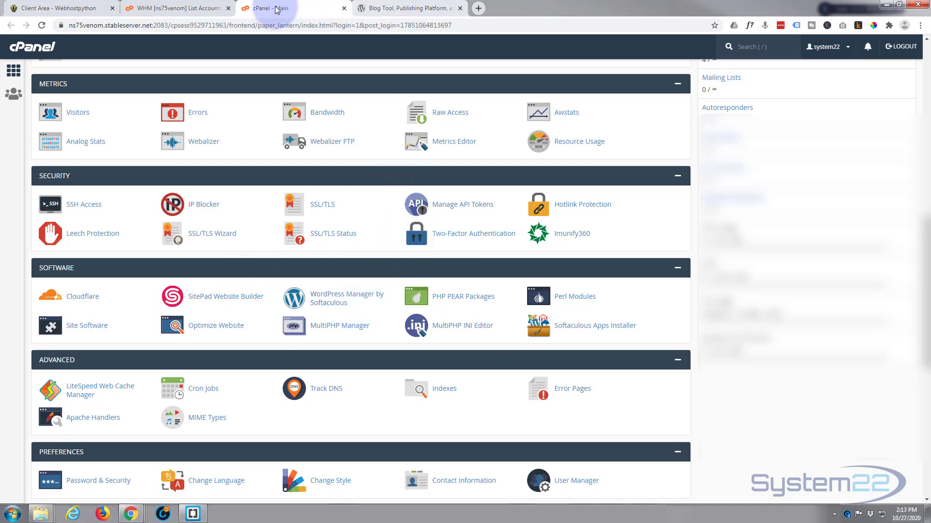
{"action": "scroll", "coordinate": [283, 78], "scroll_direction": "up", "scroll_amount": 1}
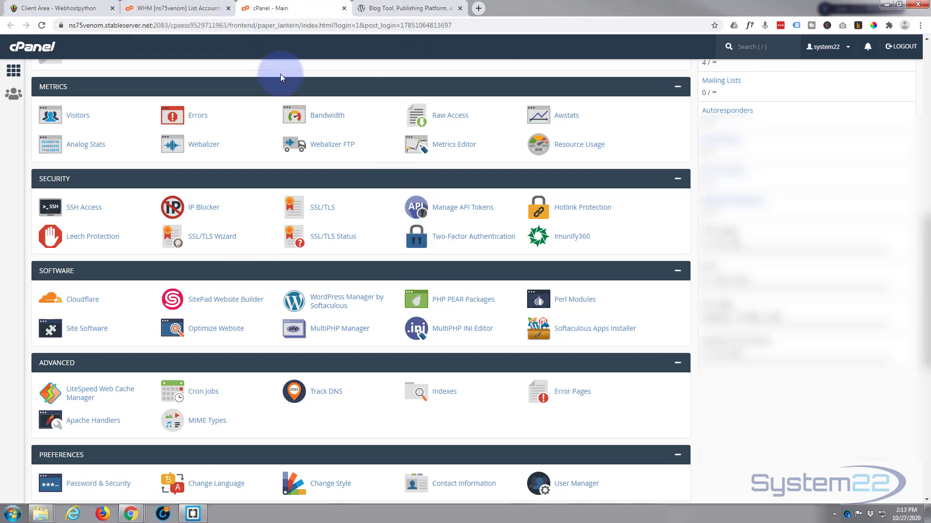
{"action": "scroll", "coordinate": [280, 78], "scroll_direction": "up", "scroll_amount": 10}
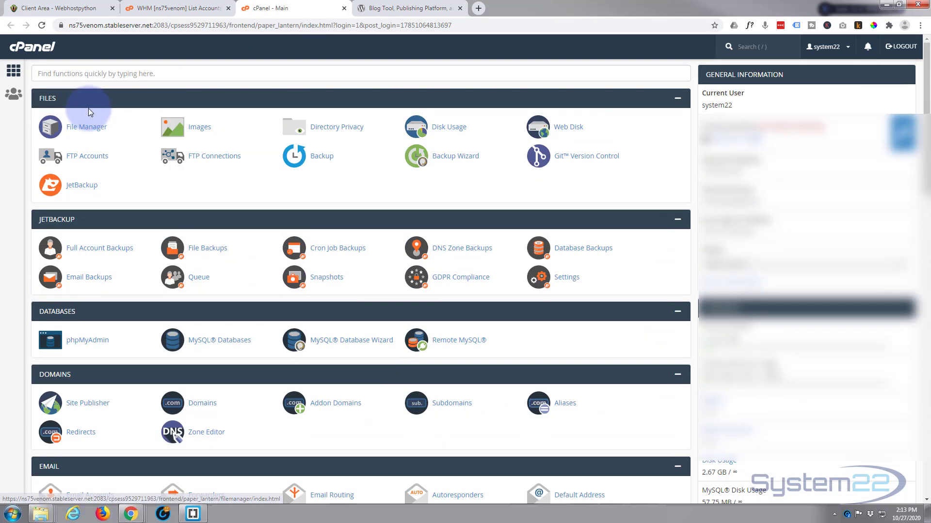
{"action": "left_click", "coordinate": [13, 72]}
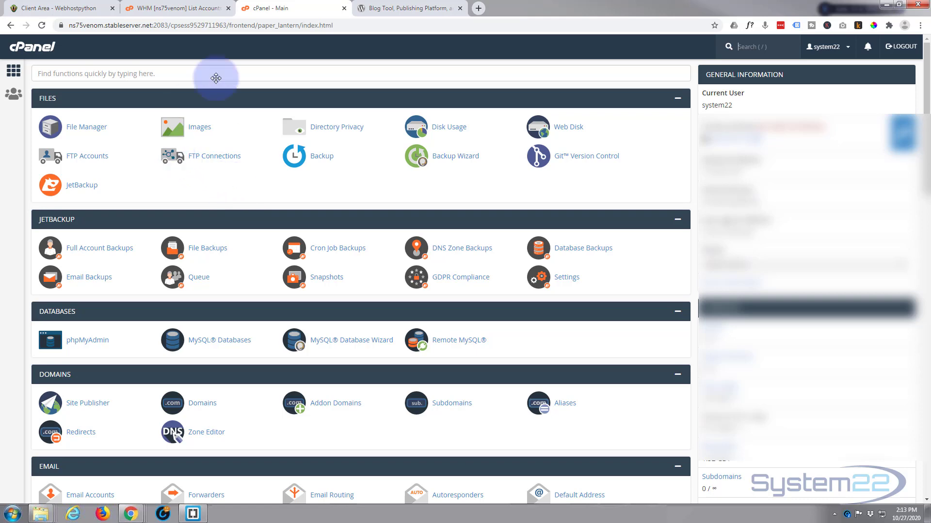
Step: Download the WordPress 5.5.1 zip from WordPress.org and bring its Downloads\wpr folder into view
{"action": "left_click", "coordinate": [390, 10]}
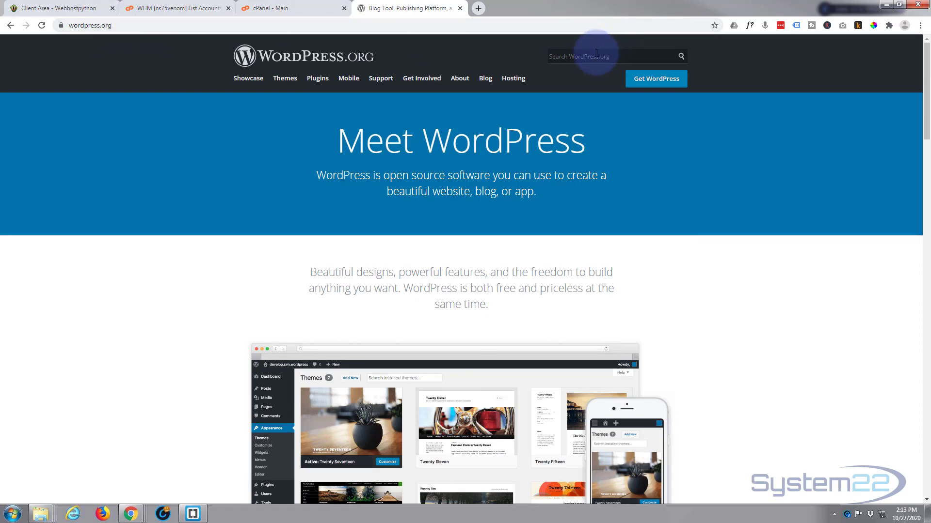
{"action": "left_click", "coordinate": [652, 84]}
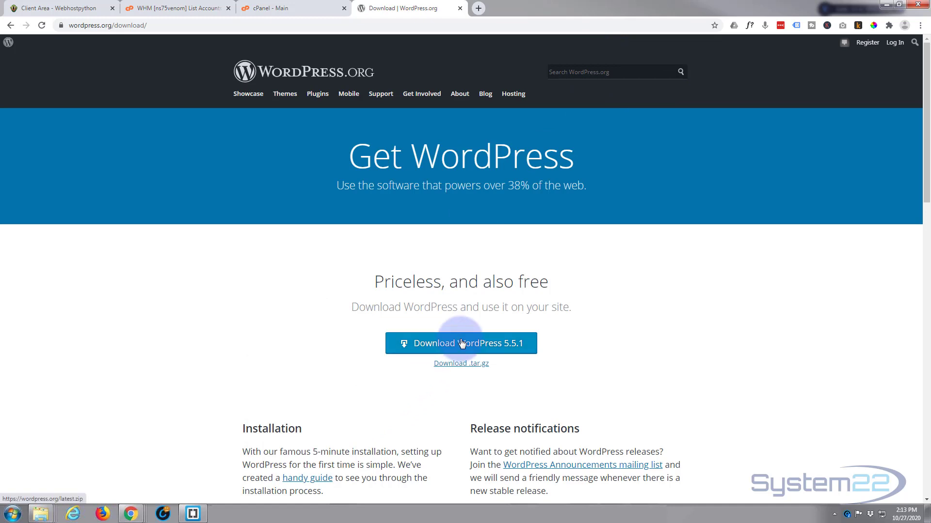
{"action": "left_click", "coordinate": [455, 344]}
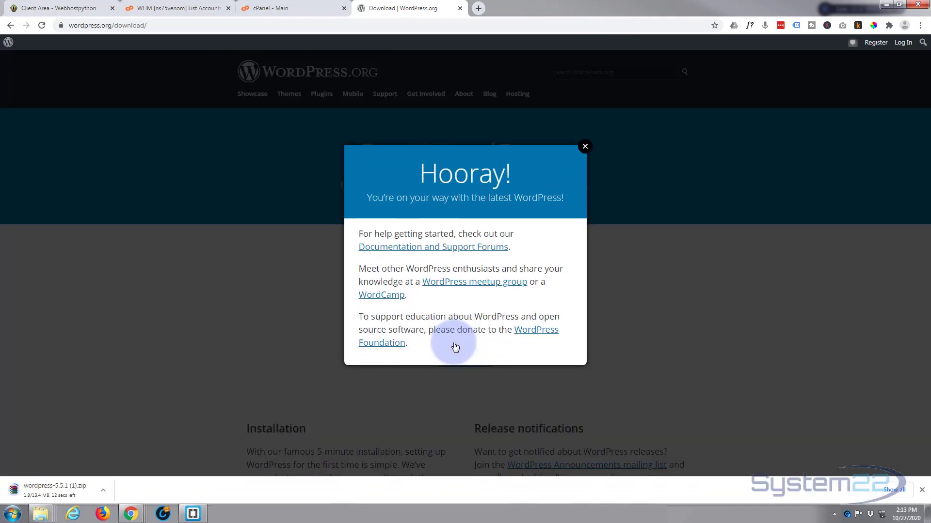
{"action": "left_click", "coordinate": [585, 147]}
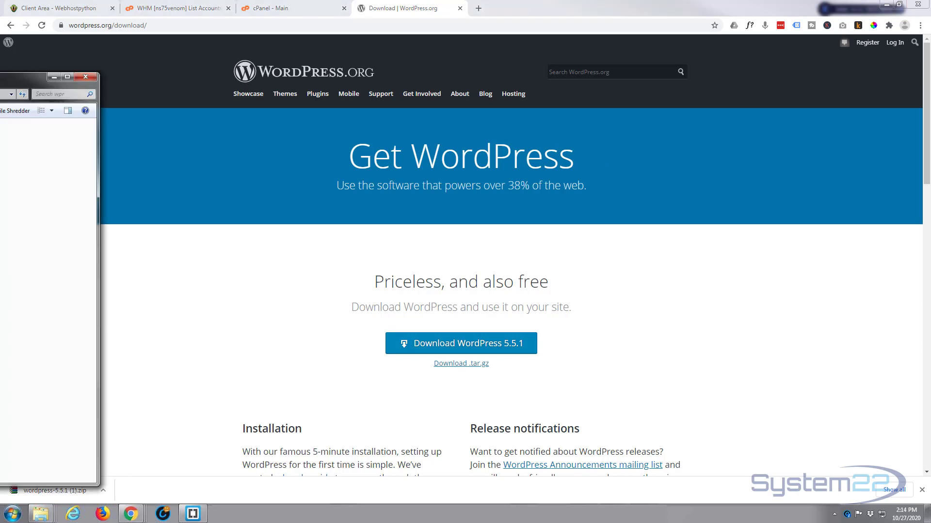
{"action": "left_click_drag", "start_coordinate": [0, 84], "coordinate": [361, 112]}
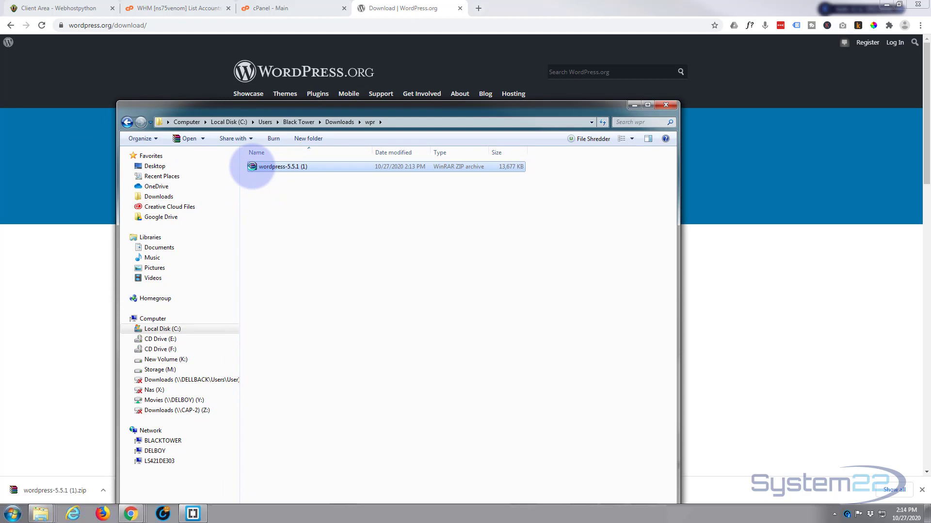
Step: Extract the WordPress 5.5.1 zip in place and open the resulting wordpress folder
{"action": "right_click", "coordinate": [252, 167]}
{"action": "left_click", "coordinate": [285, 214]}
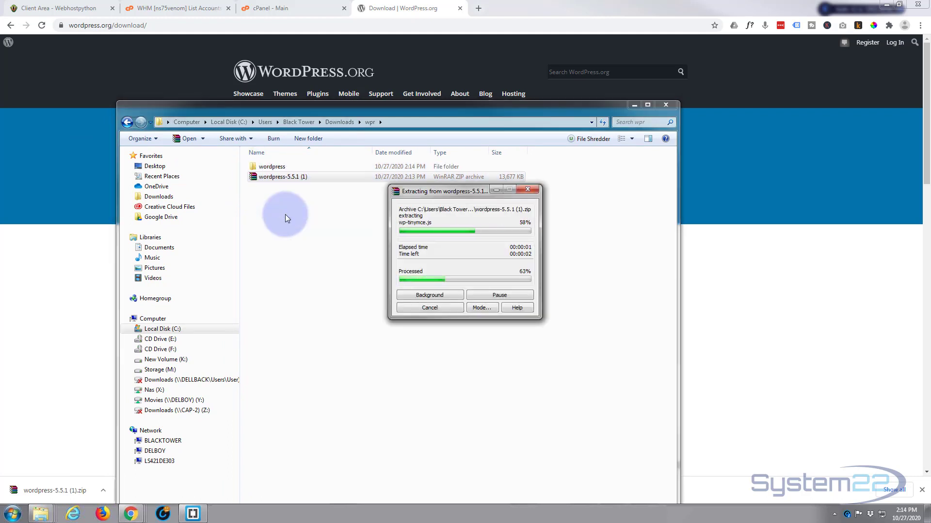
{"action": "left_click", "coordinate": [252, 169]}
{"action": "double_click", "coordinate": [252, 168]}
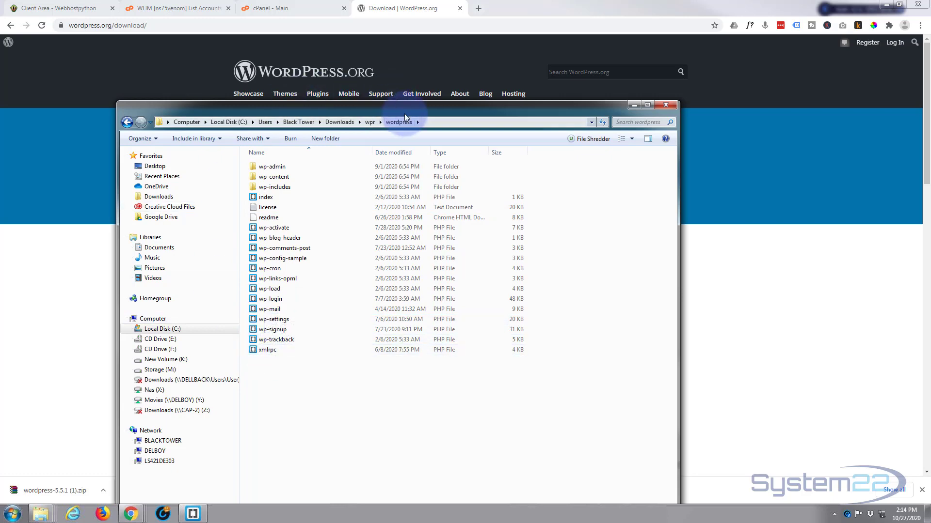
{"action": "left_click_drag", "start_coordinate": [404, 107], "coordinate": [0, 116]}
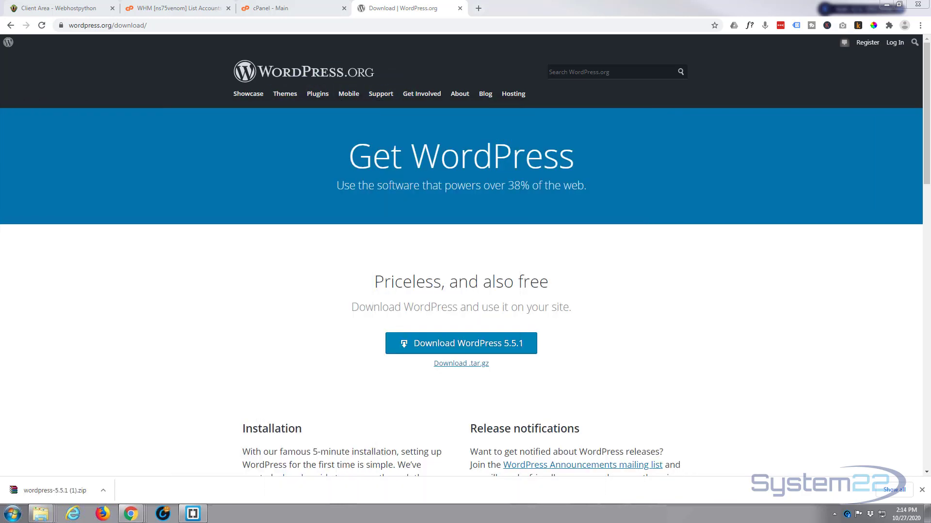
Step: Switch back to the cPanel - Main browser tab
{"action": "left_click", "coordinate": [274, 8]}
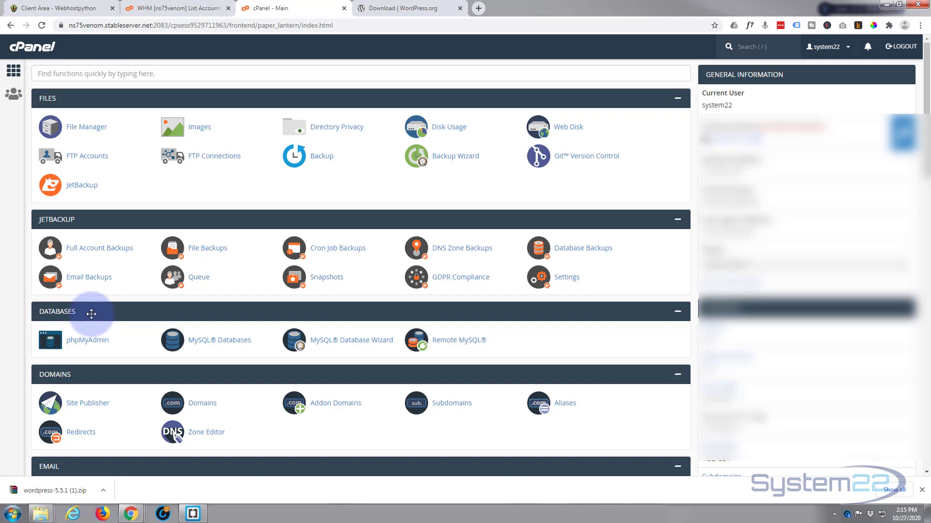
Step: Create the database wpnew (system22_wpnew) in the MySQL Database Wizard
{"action": "left_click", "coordinate": [349, 343]}
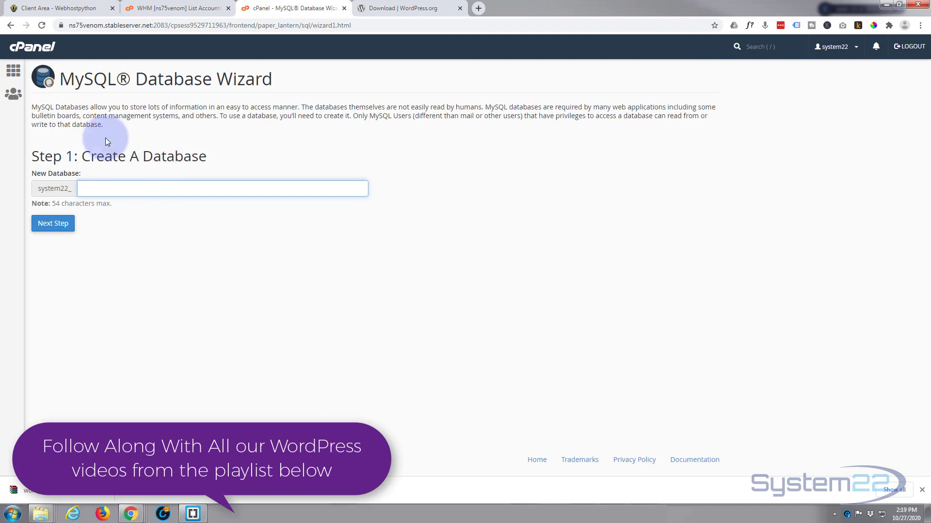
{"action": "type", "text": "wpnew"}
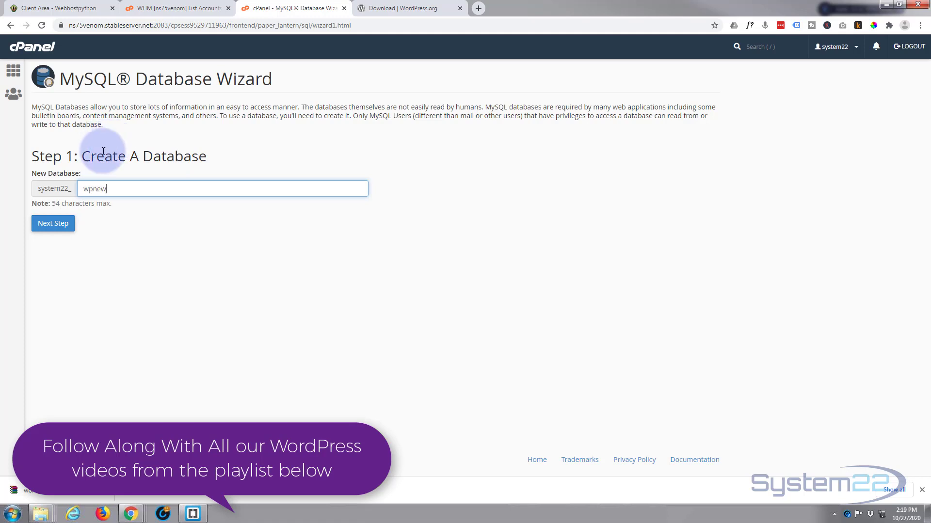
{"action": "left_click_drag", "start_coordinate": [112, 188], "coordinate": [69, 189]}
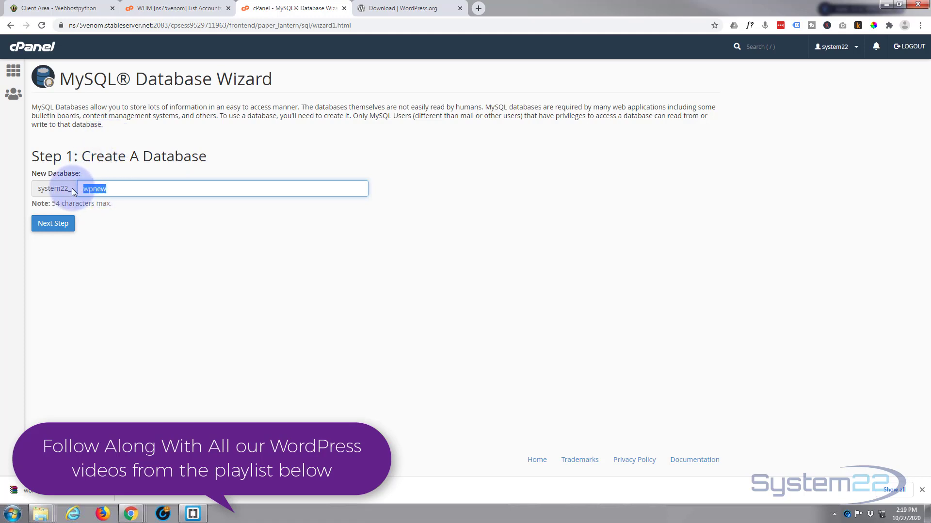
{"action": "left_click", "coordinate": [53, 224]}
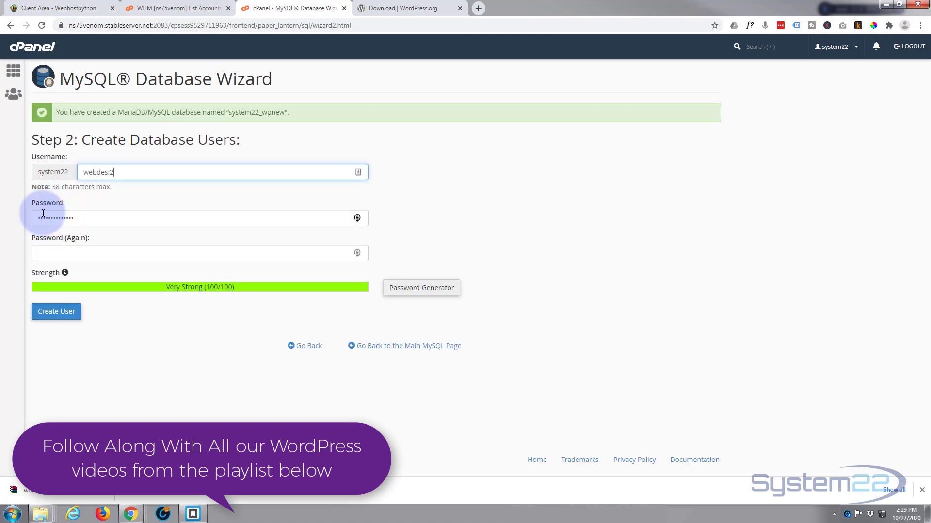
Step: Create database user wpnew with a generated very strong password
{"action": "left_click", "coordinate": [429, 291]}
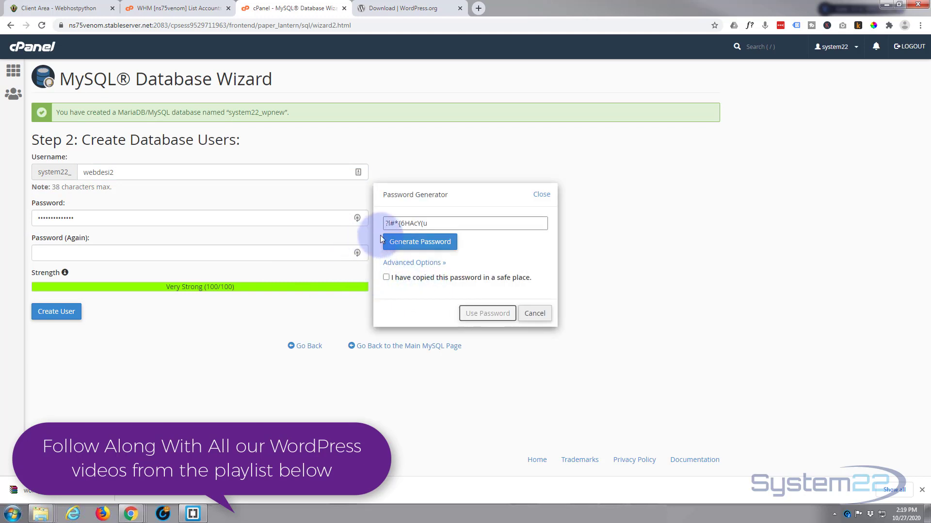
{"action": "left_click_drag", "start_coordinate": [434, 223], "coordinate": [374, 225]}
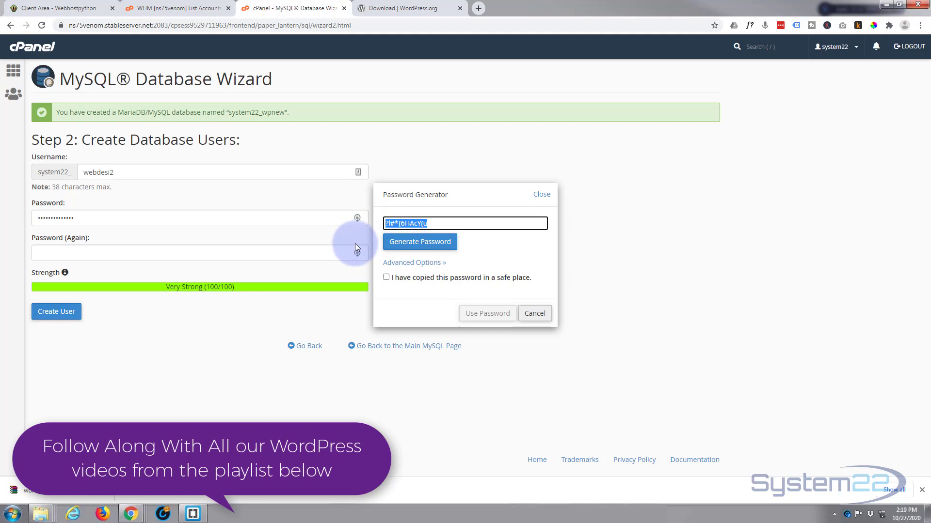
{"action": "left_click", "coordinate": [386, 278]}
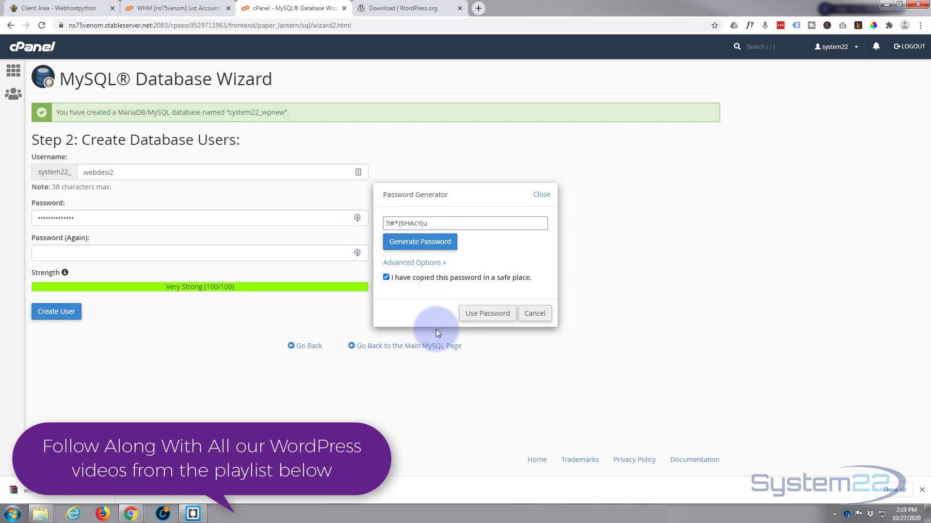
{"action": "left_click", "coordinate": [485, 315]}
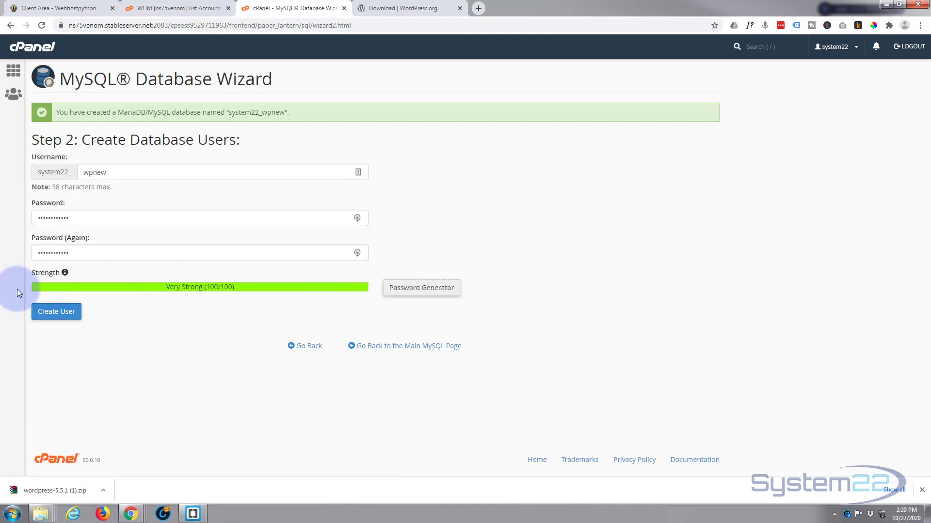
{"action": "left_click", "coordinate": [42, 312]}
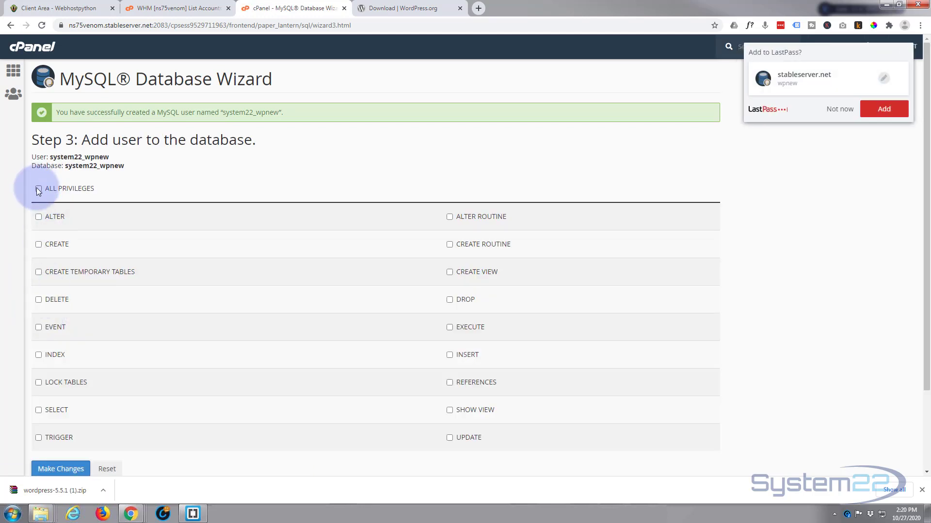
Step: Give user system22_wpnew ALL PRIVILEGES on system22_wpnew, declining the LastPass save prompt
{"action": "left_click", "coordinate": [38, 189]}
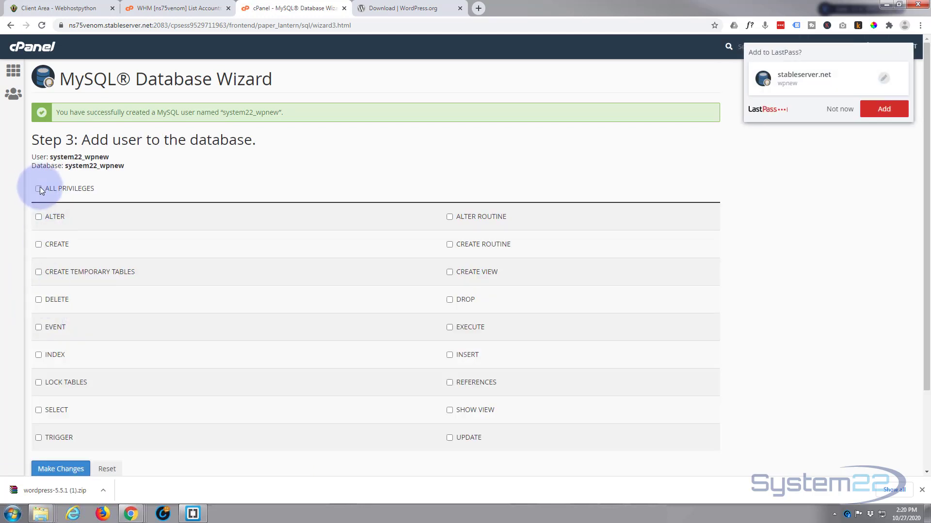
{"action": "left_click", "coordinate": [839, 110]}
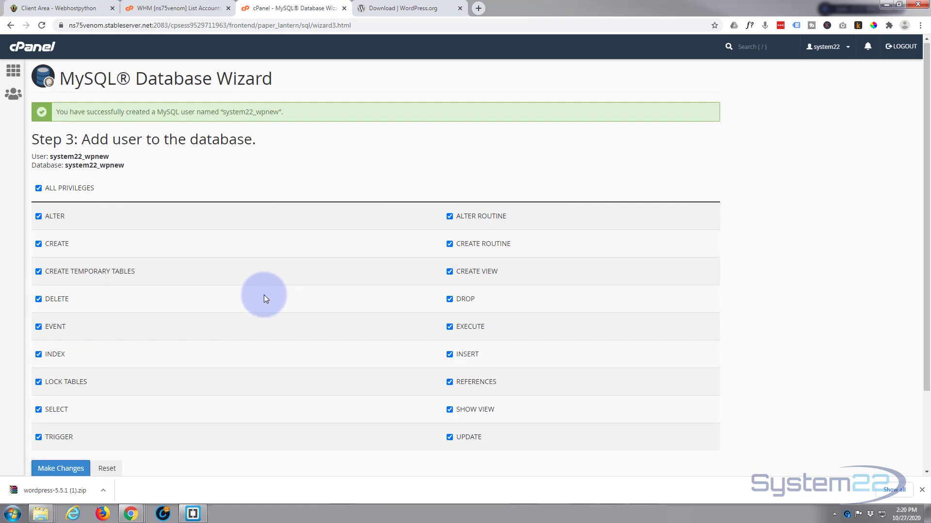
{"action": "scroll", "coordinate": [264, 295], "scroll_direction": "down", "scroll_amount": 2}
{"action": "left_click", "coordinate": [62, 394]}
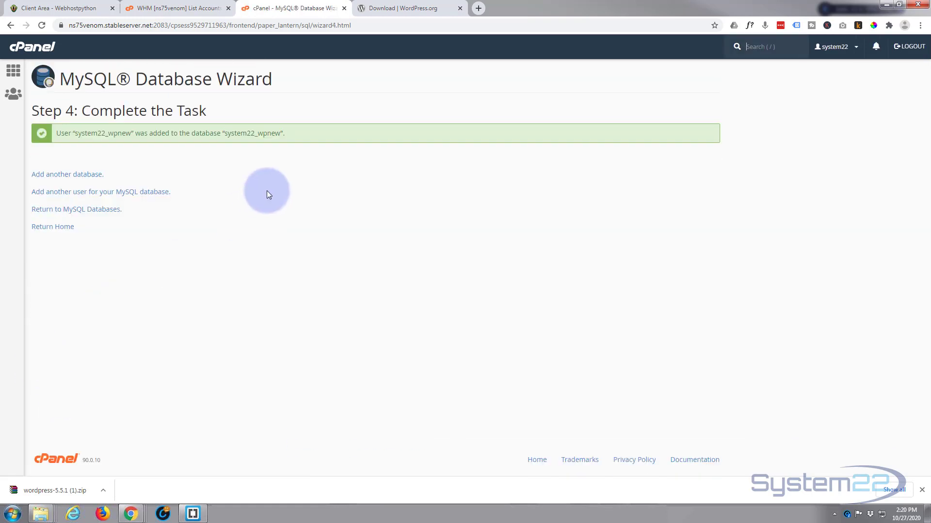
{"action": "left_click_drag", "start_coordinate": [226, 135], "coordinate": [280, 134]}
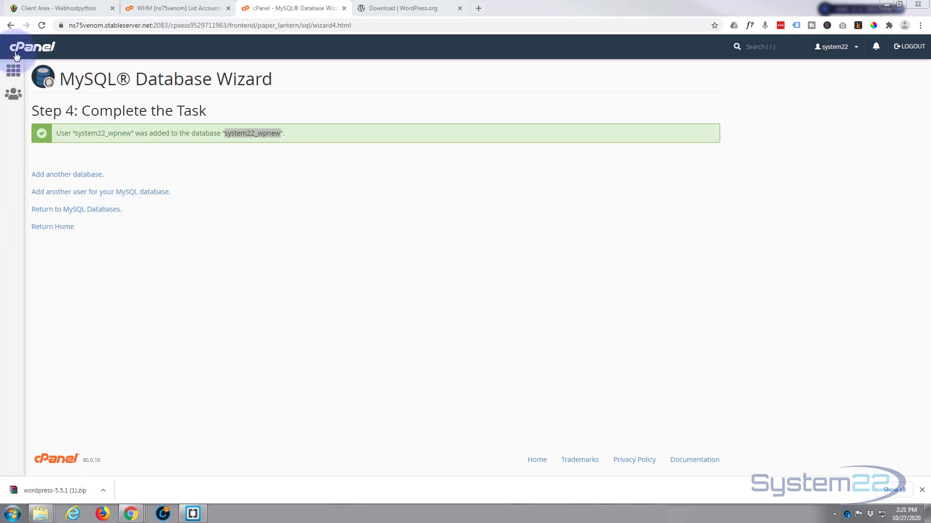
Step: Return to cPanel home, launch File Manager and open the public_html folder
{"action": "left_click", "coordinate": [13, 71]}
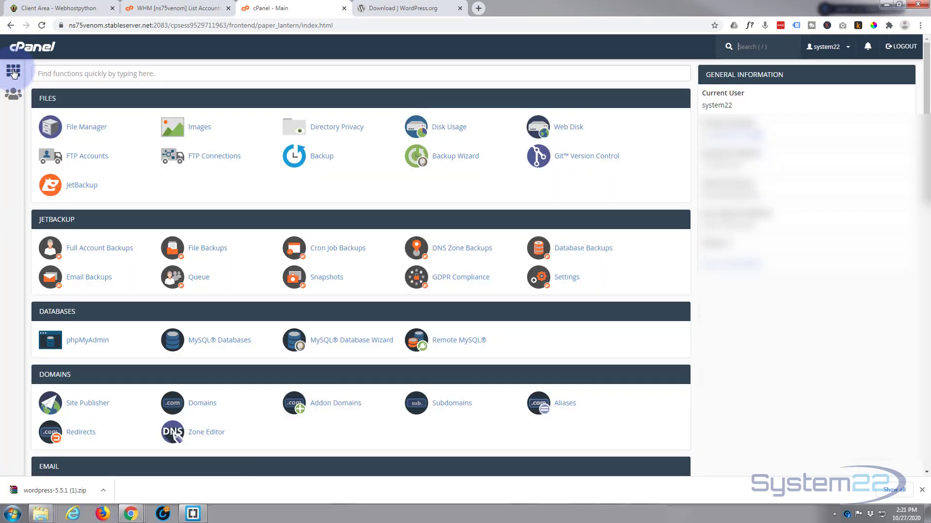
{"action": "left_click", "coordinate": [85, 130]}
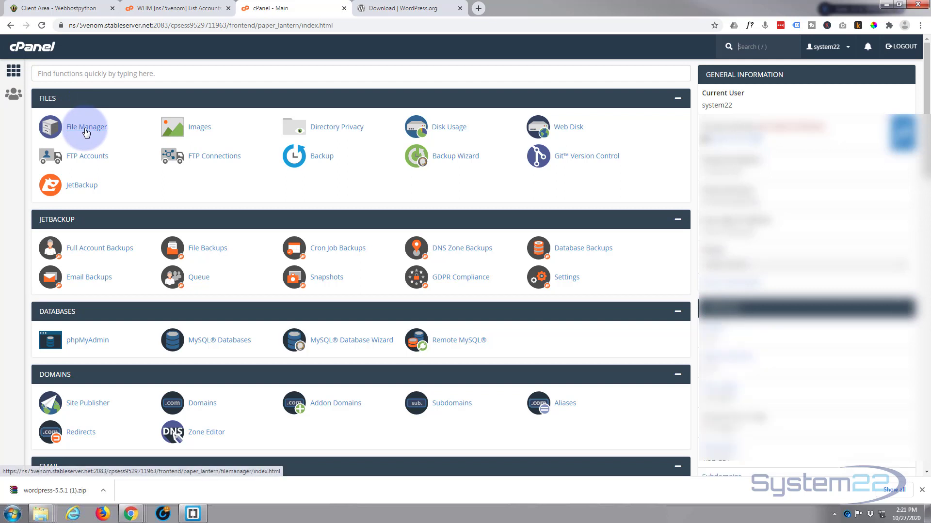
{"action": "left_click", "coordinate": [84, 127]}
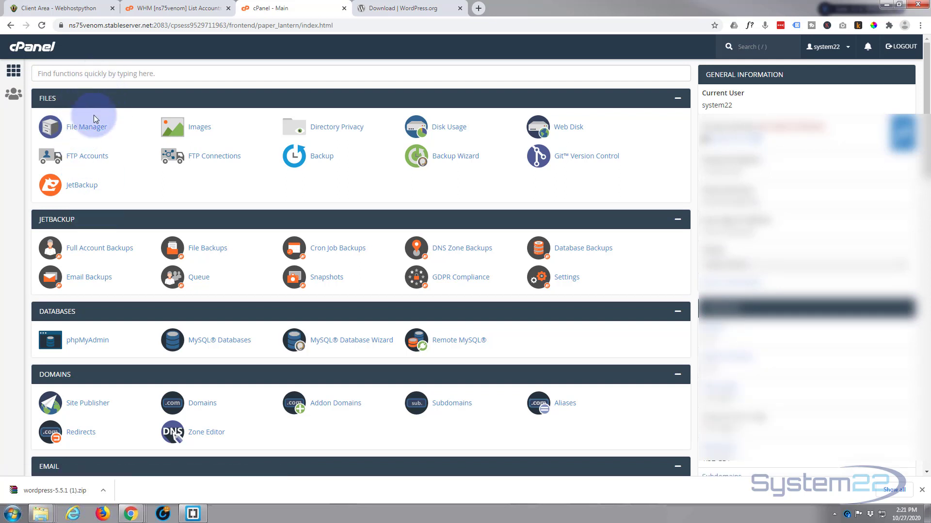
{"action": "left_click", "coordinate": [86, 130]}
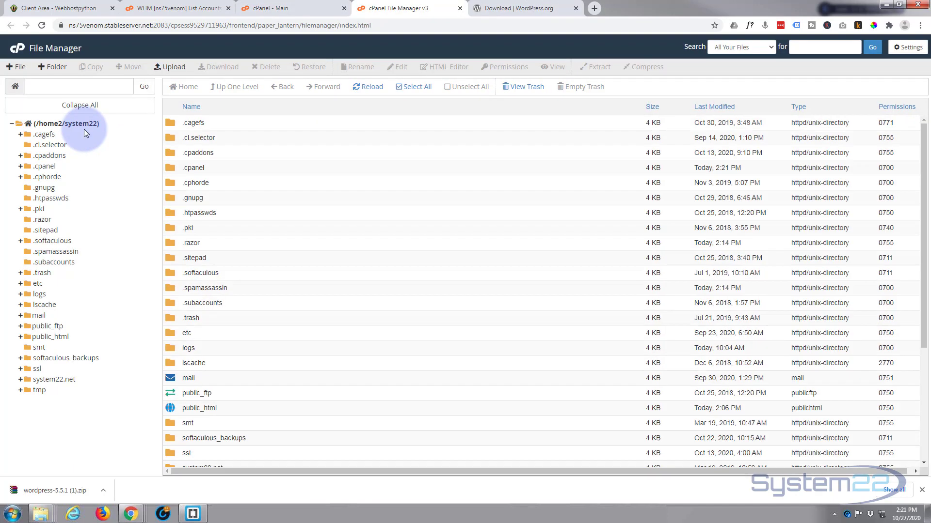
{"action": "double_click", "coordinate": [173, 408]}
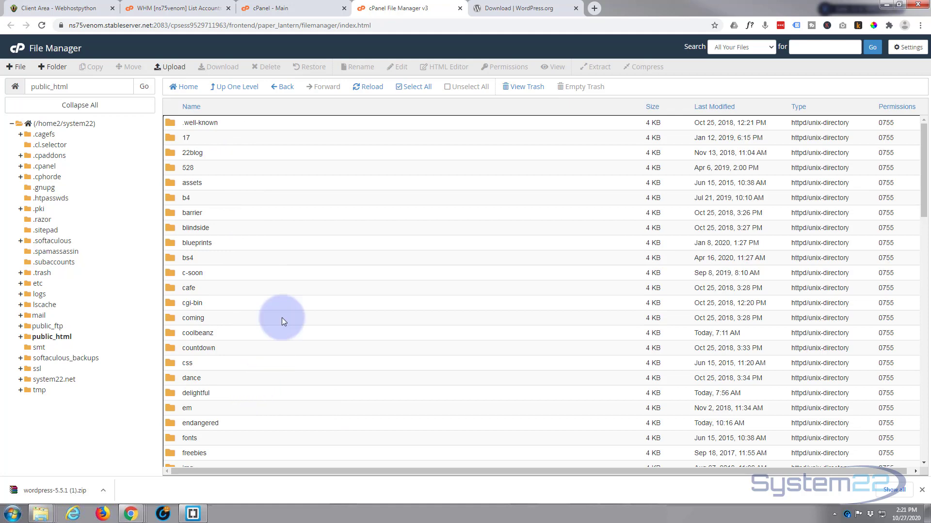
Step: Create a folder named Wpnew in public_html and open it
{"action": "left_click", "coordinate": [52, 71]}
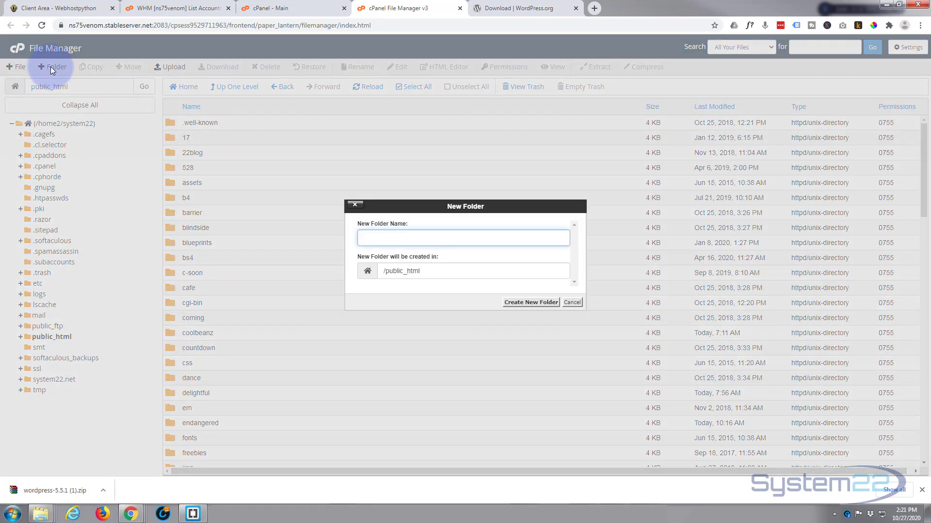
{"action": "type", "text": "Wpnew"}
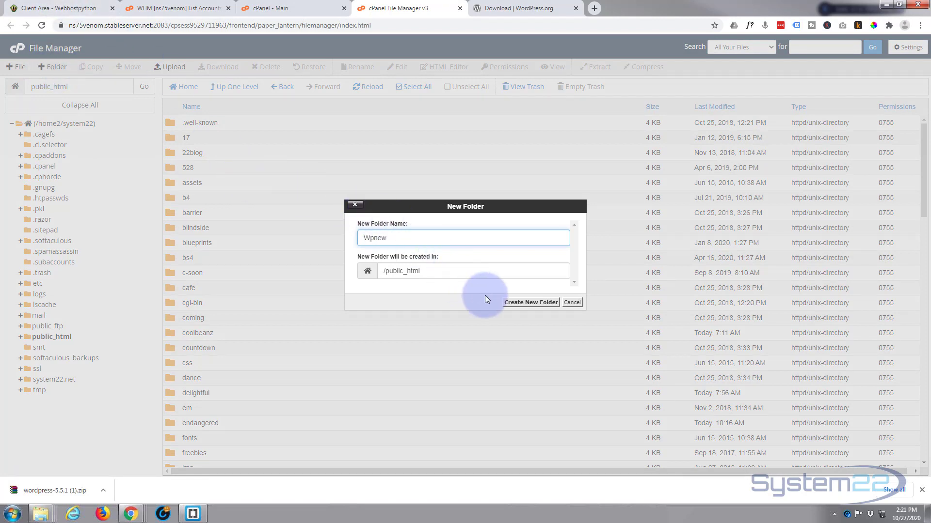
{"action": "left_click", "coordinate": [532, 302]}
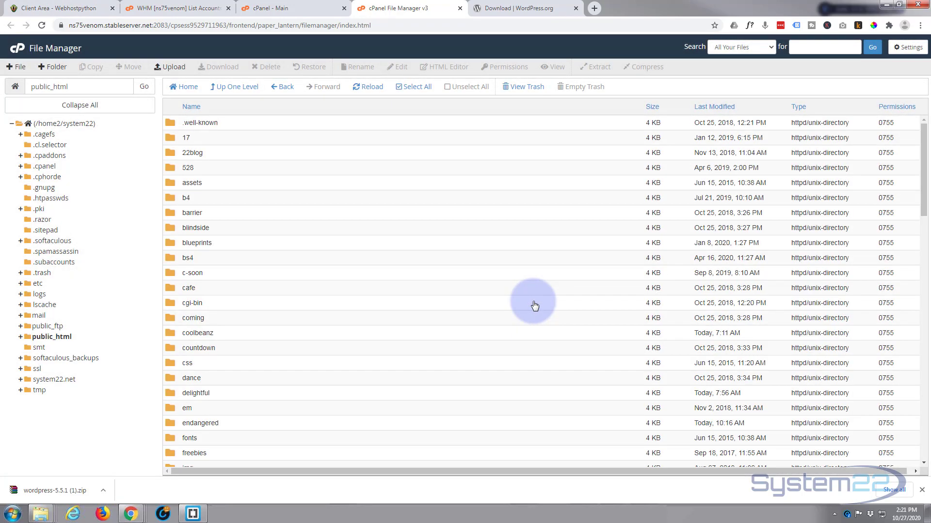
{"action": "scroll", "coordinate": [367, 305], "scroll_direction": "down", "scroll_amount": 12}
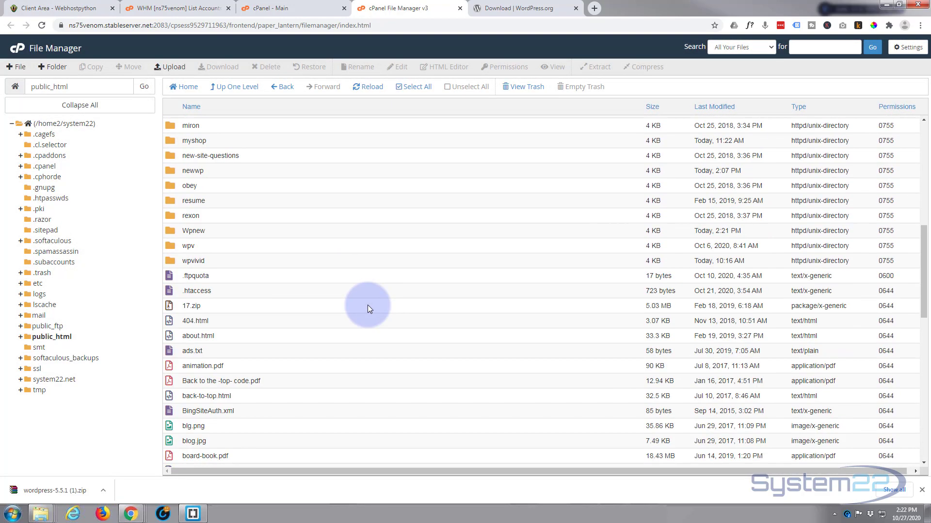
{"action": "left_click", "coordinate": [170, 230]}
{"action": "double_click", "coordinate": [170, 229]}
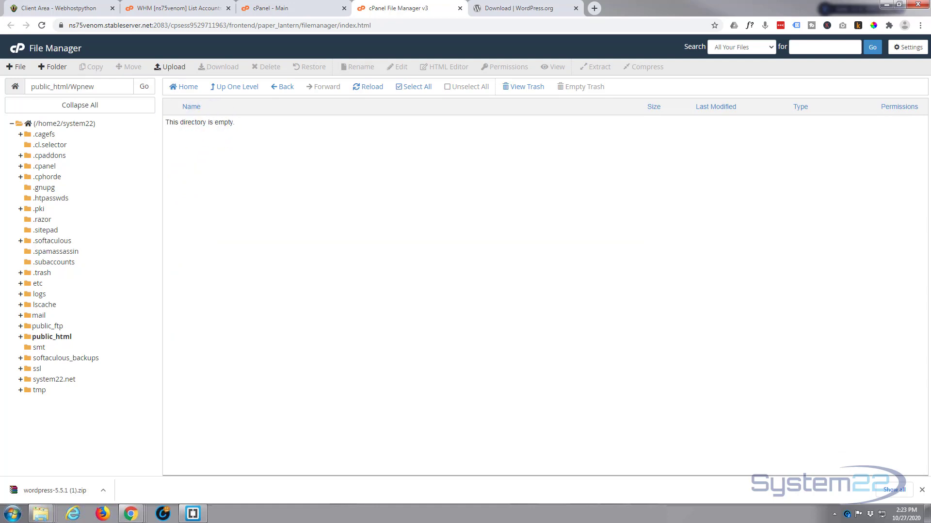
Step: Archive all files in the local wordpress folder into a ZIP named wordpress.zip
{"action": "left_click_drag", "start_coordinate": [0, 160], "coordinate": [548, 89]}
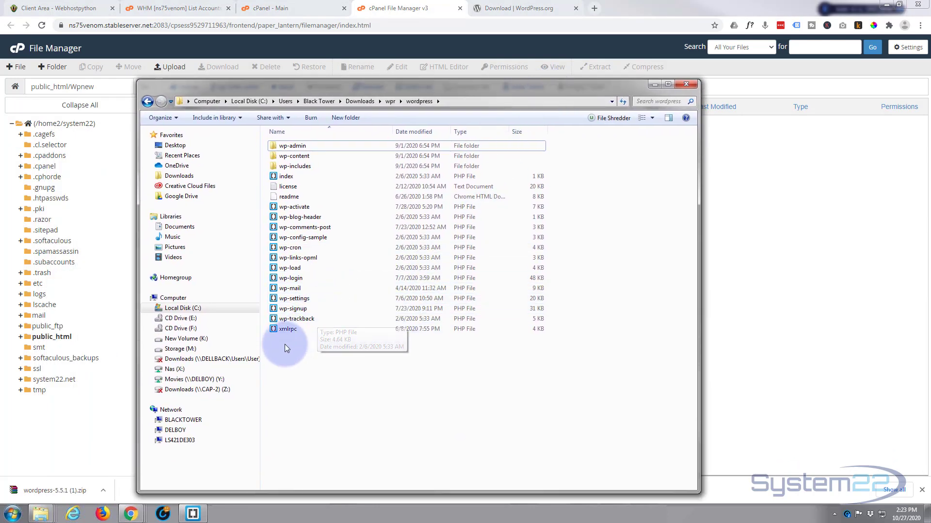
{"action": "left_click_drag", "start_coordinate": [285, 346], "coordinate": [292, 149]}
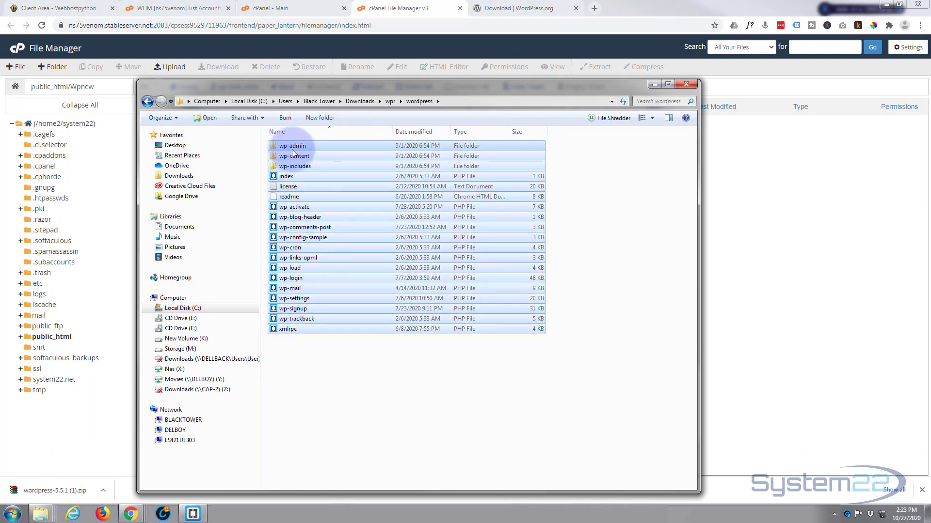
{"action": "right_click", "coordinate": [294, 150]}
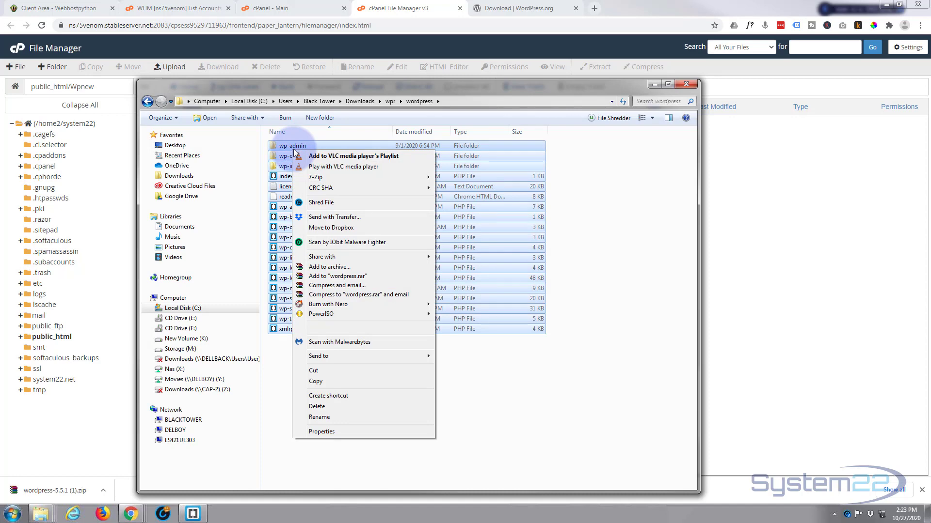
{"action": "left_click", "coordinate": [326, 267]}
{"action": "left_click", "coordinate": [387, 263]}
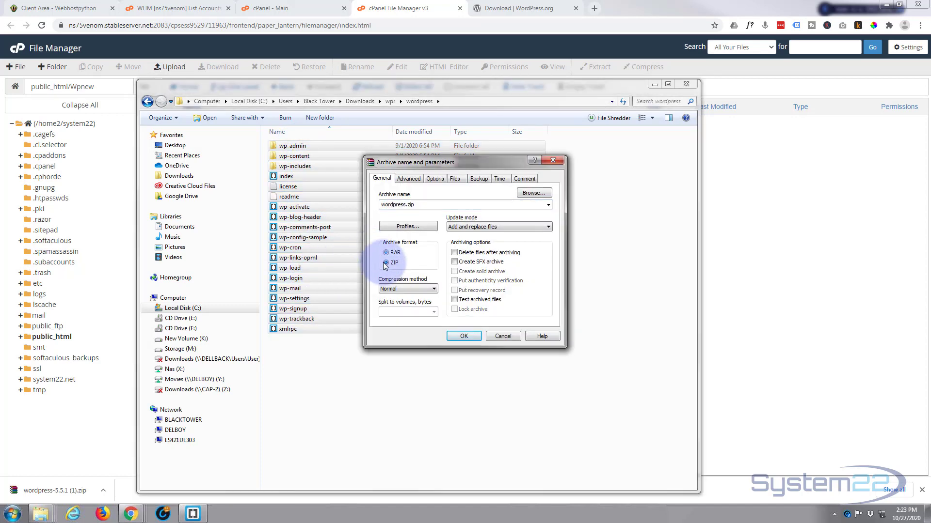
{"action": "left_click", "coordinate": [464, 335]}
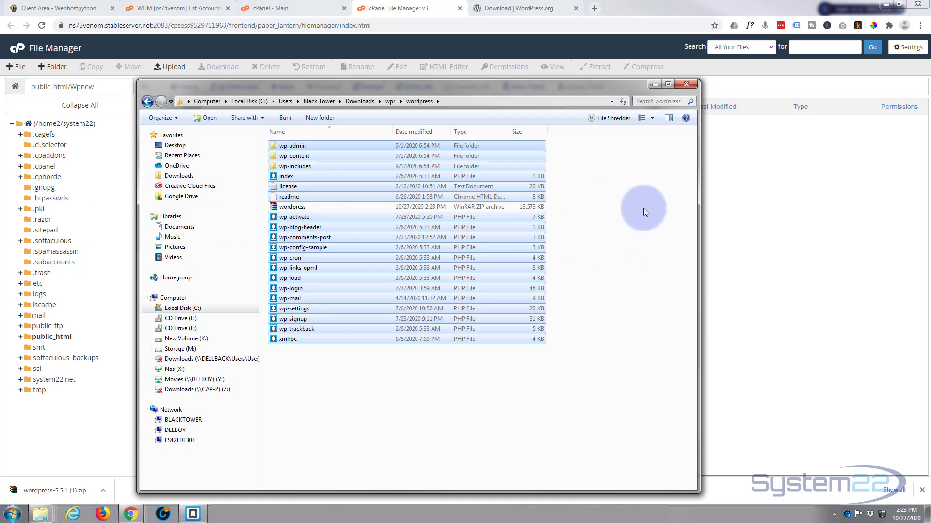
{"action": "left_click_drag", "start_coordinate": [353, 89], "coordinate": [0, 96]}
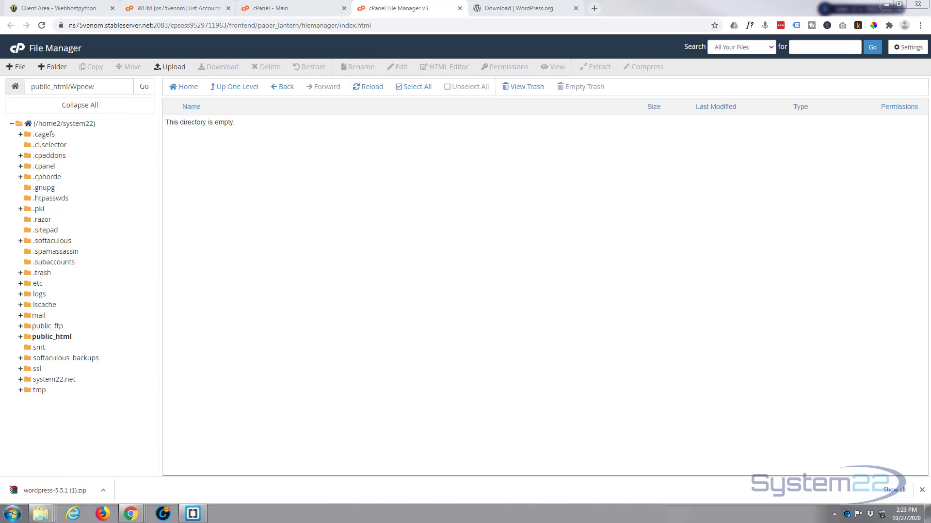
Step: Upload wordpress.zip into public_html/Wpnew and return to the folder listing
{"action": "left_click", "coordinate": [174, 67]}
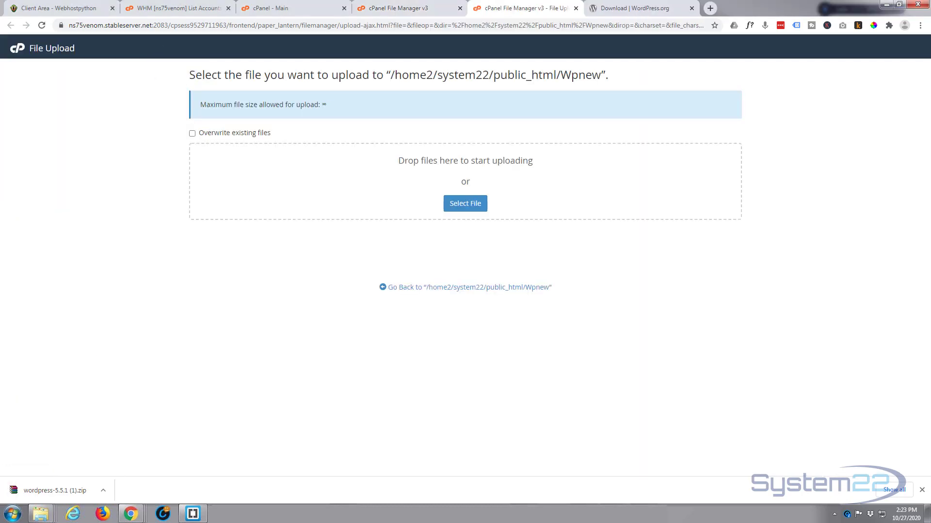
{"action": "left_click_drag", "start_coordinate": [0, 214], "coordinate": [441, 200]}
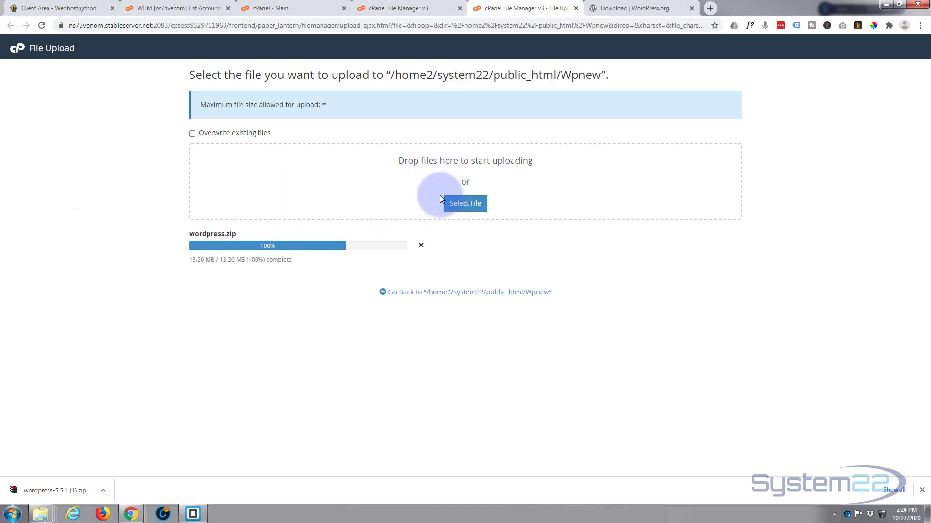
{"action": "left_click", "coordinate": [473, 293]}
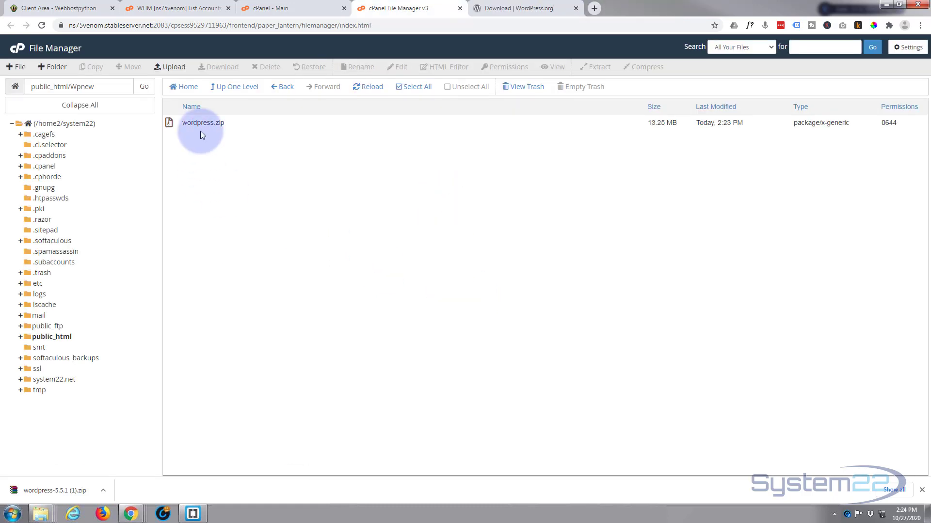
Step: Extract wordpress.zip into public_html/Wpnew and refresh the listing
{"action": "left_click", "coordinate": [170, 124]}
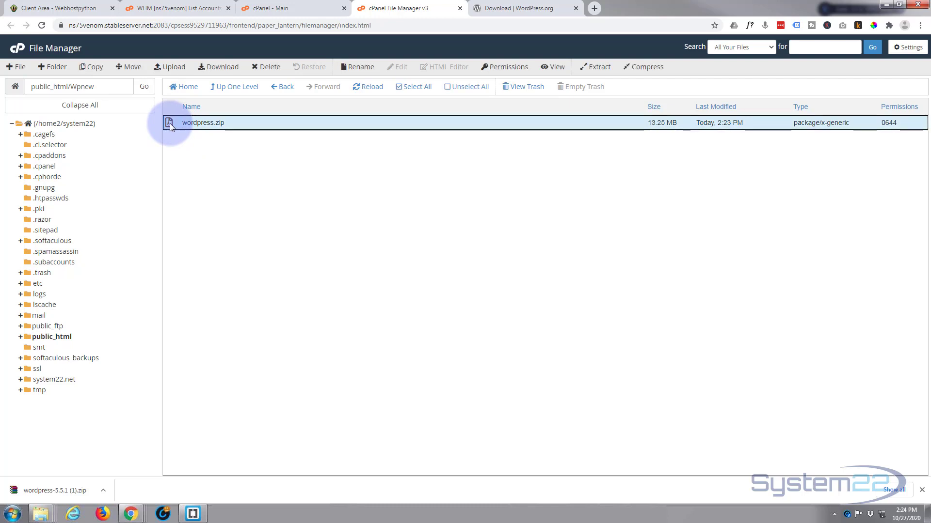
{"action": "left_click", "coordinate": [599, 68]}
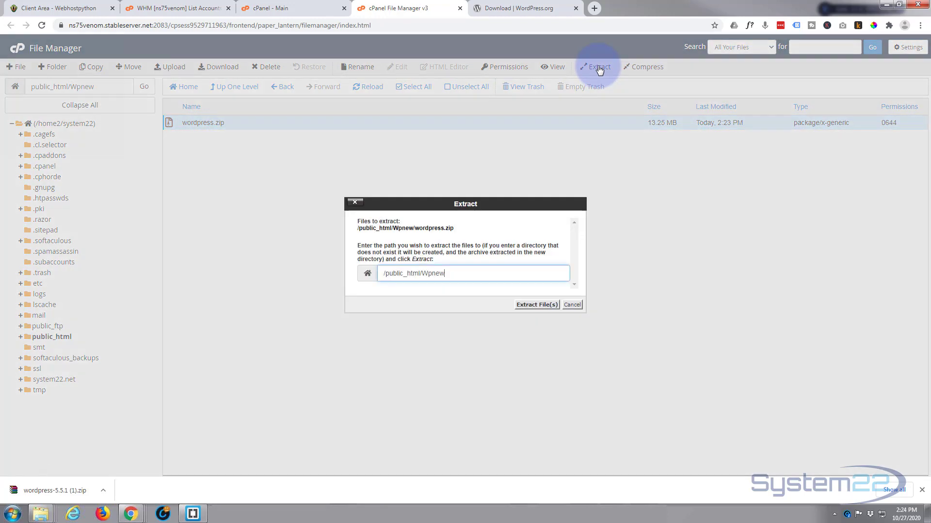
{"action": "left_click", "coordinate": [537, 305]}
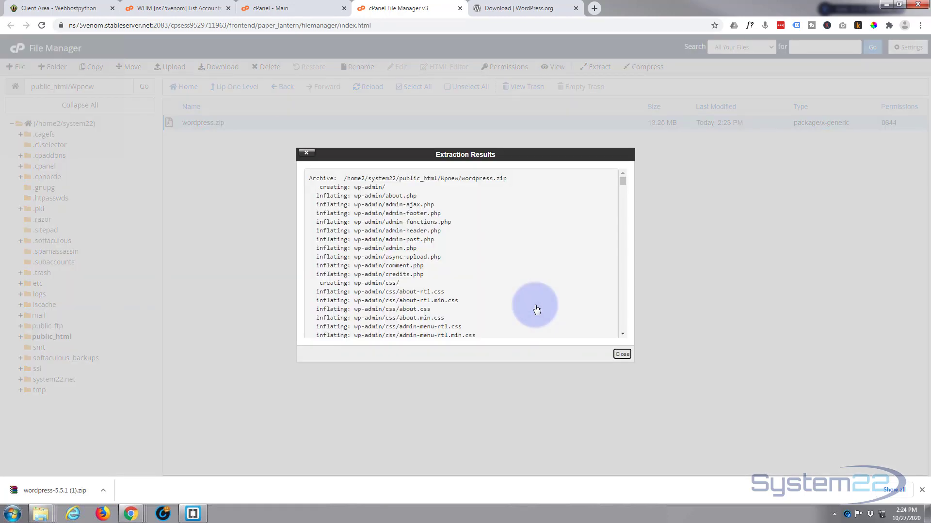
{"action": "left_click", "coordinate": [618, 357]}
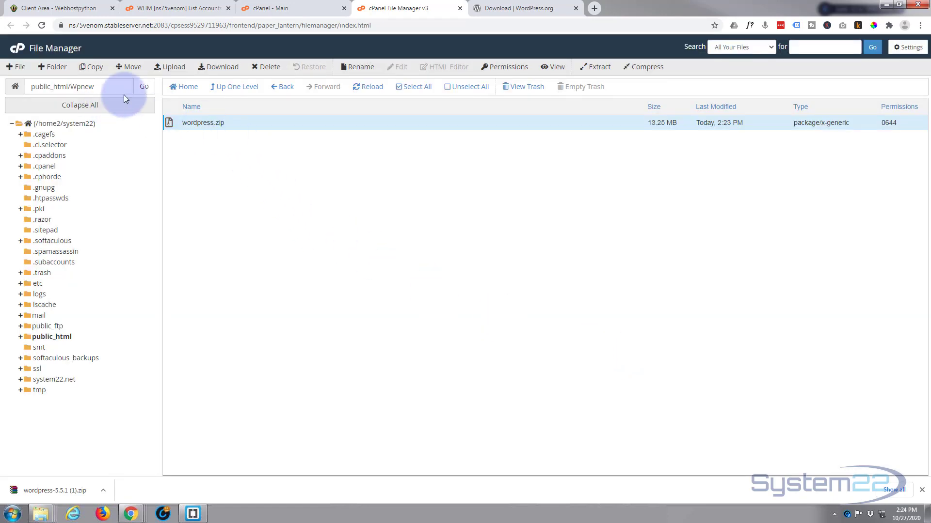
{"action": "left_click", "coordinate": [361, 89]}
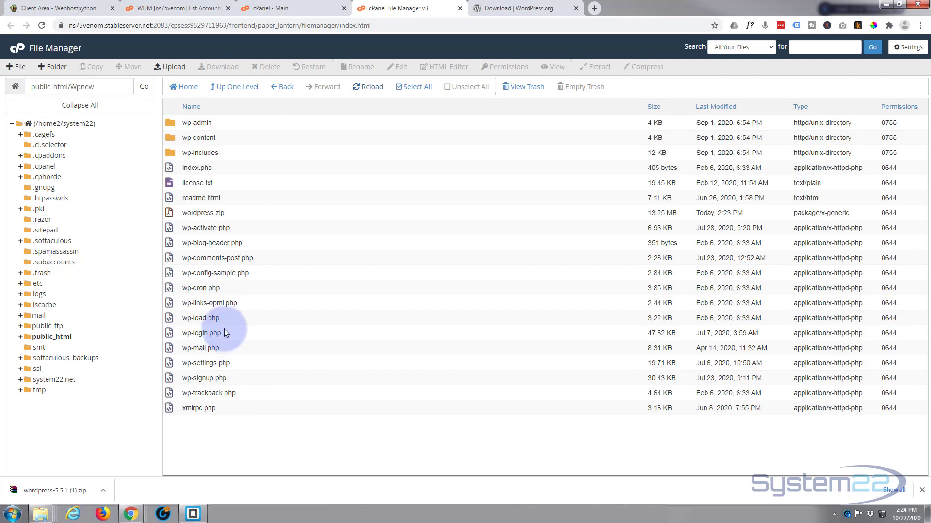
Step: Permanently delete wordpress.zip, skipping the trash, and open a blank browser tab
{"action": "left_click", "coordinate": [167, 213]}
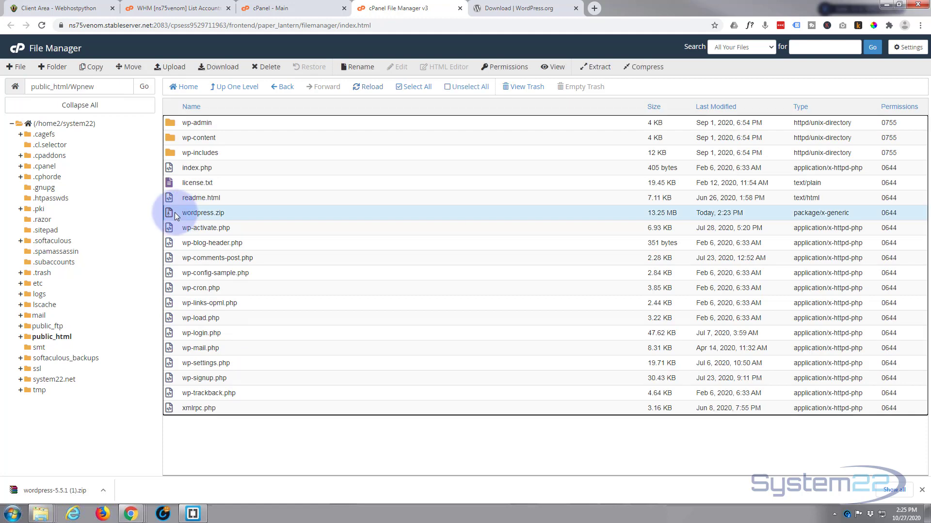
{"action": "left_click", "coordinate": [266, 66]}
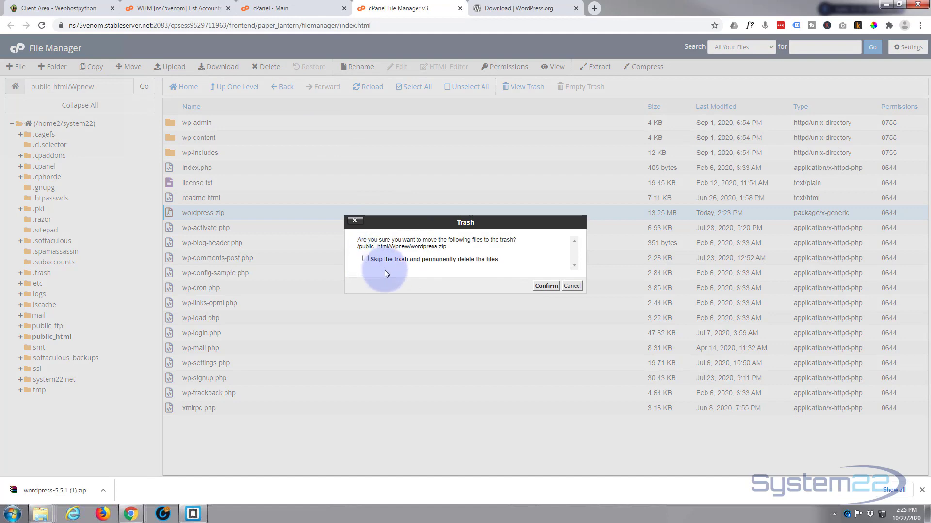
{"action": "left_click", "coordinate": [365, 259]}
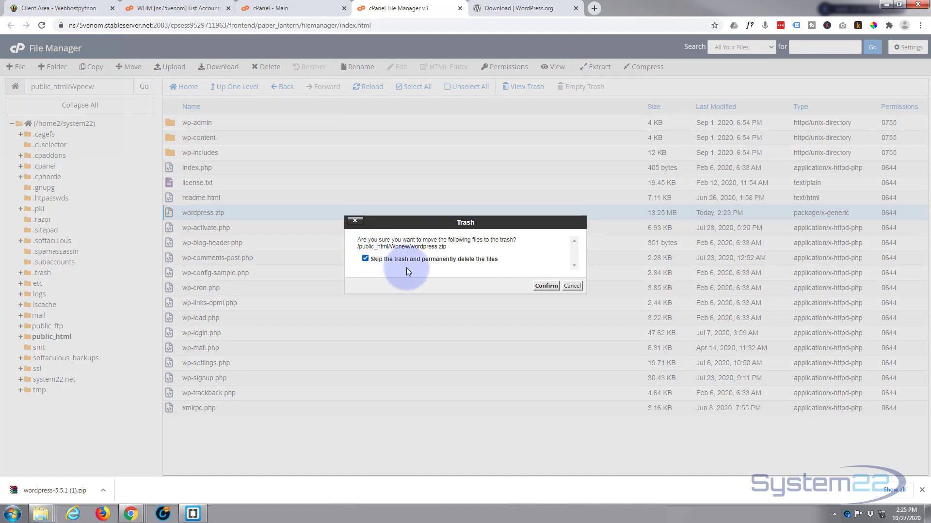
{"action": "left_click", "coordinate": [546, 286]}
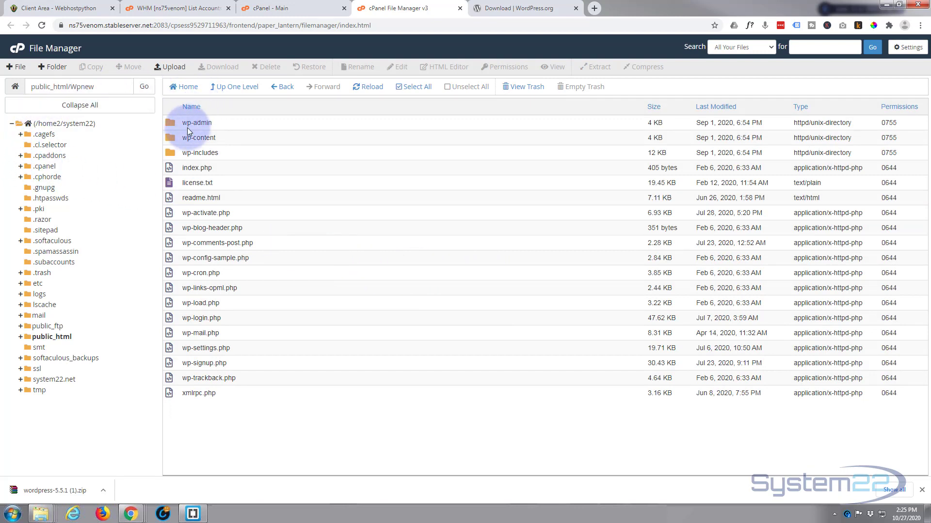
{"action": "left_click_drag", "start_coordinate": [187, 130], "coordinate": [224, 144]}
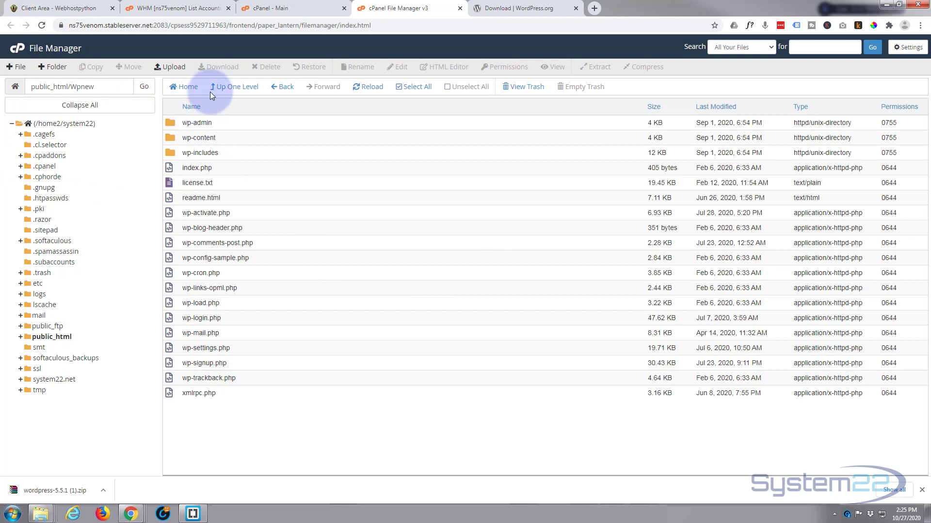
{"action": "left_click", "coordinate": [595, 10]}
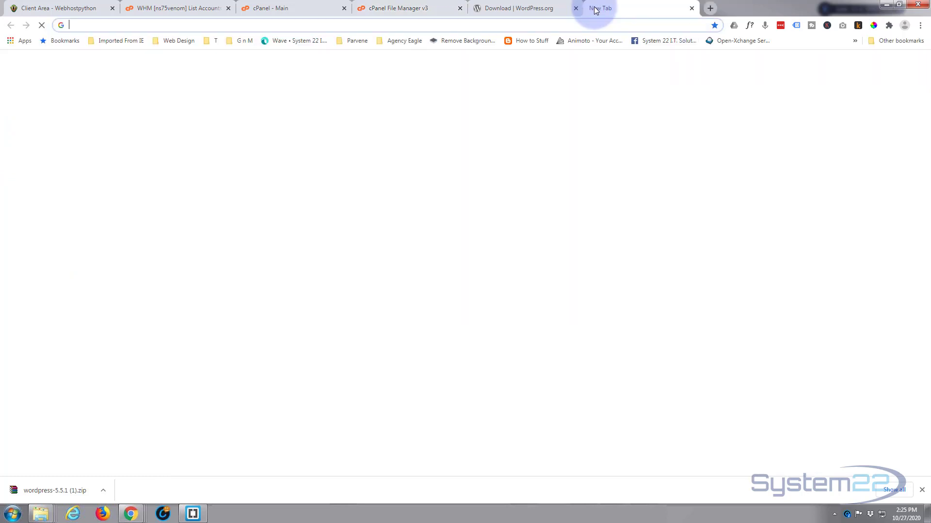
Step: Load system22.net/Wpnew in Chrome and continue the setup in English (United States)
{"action": "left_click", "coordinate": [480, 22]}
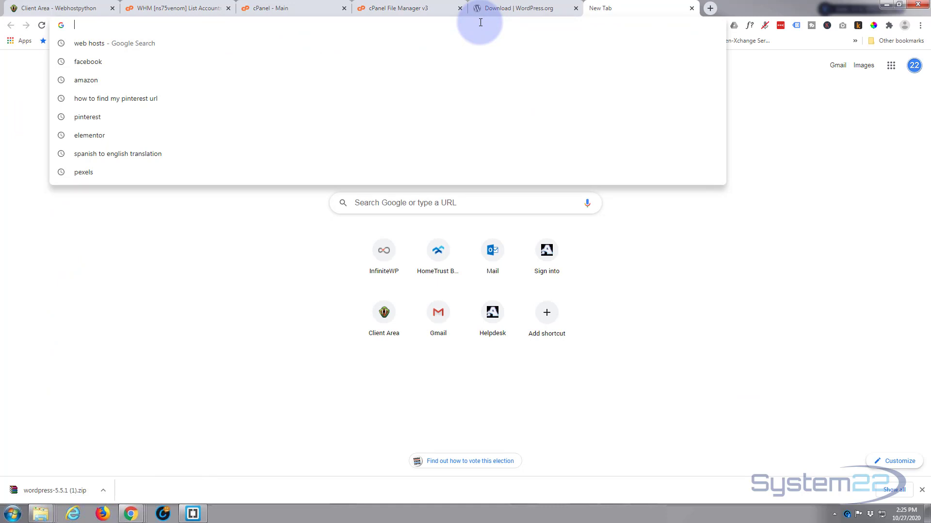
{"action": "type", "text": "system22"}
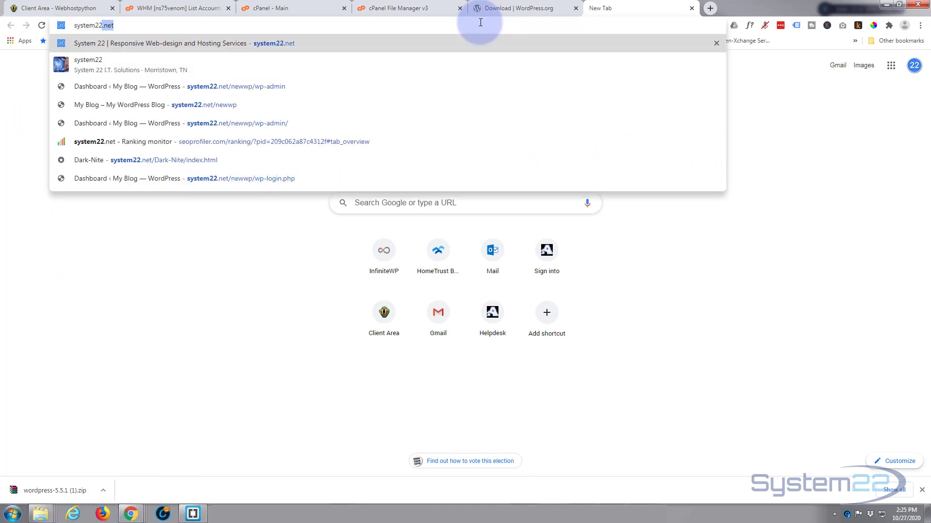
{"action": "type", "text": ".net"}
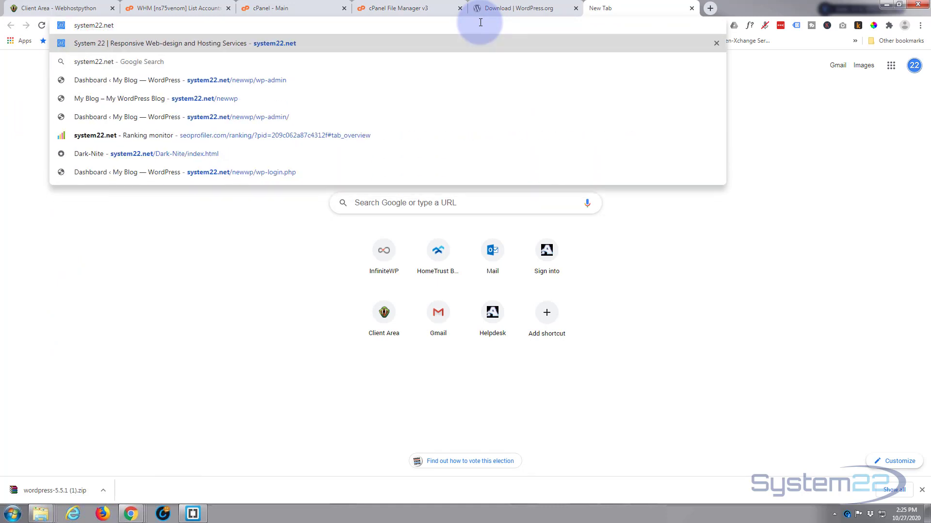
{"action": "type", "text": "/"}
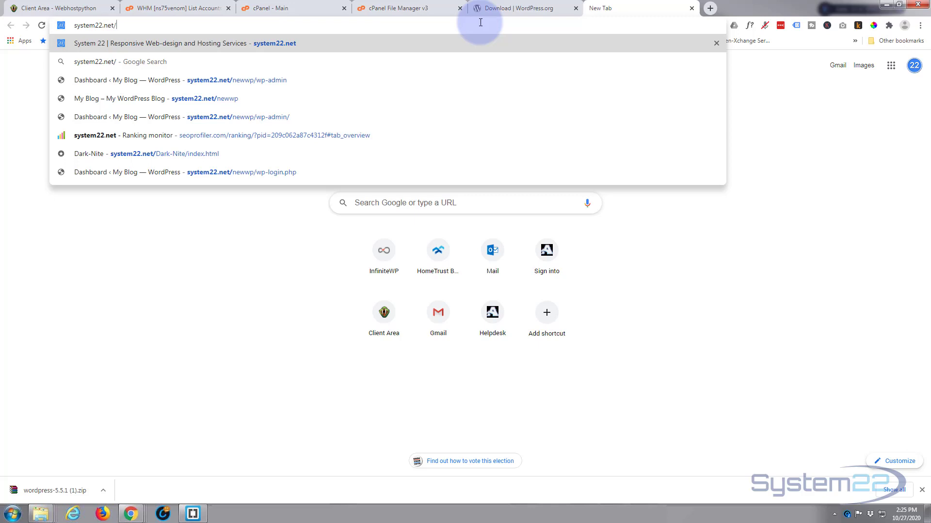
{"action": "type", "text": "Wpne"}
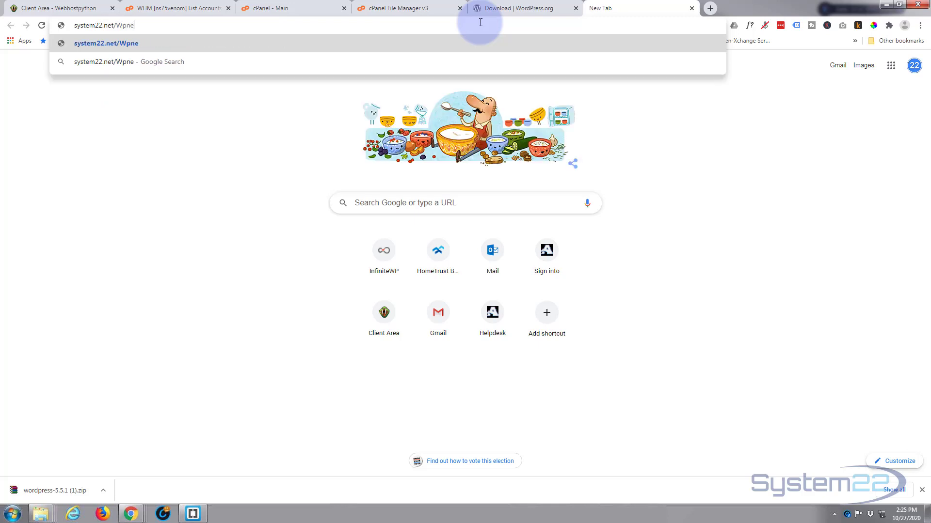
{"action": "type", "text": "w"}
{"action": "key", "text": "Return"}
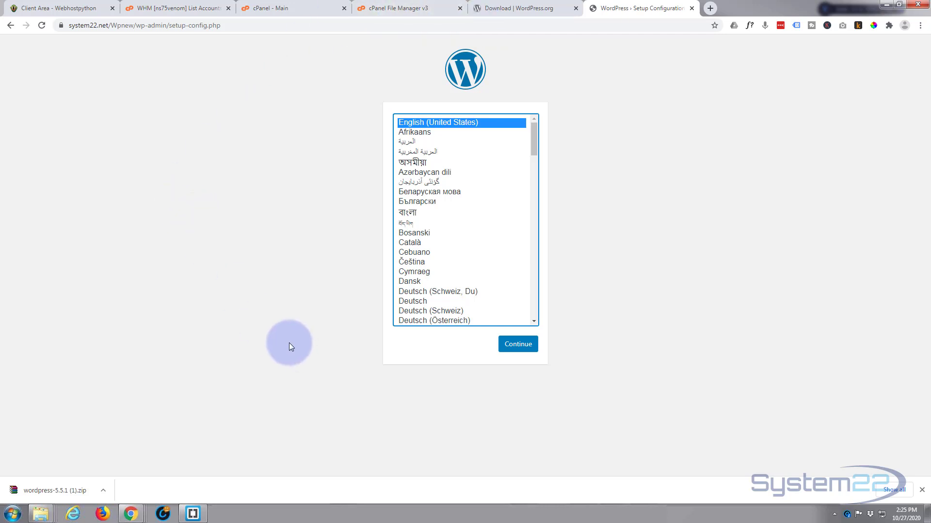
{"action": "left_click", "coordinate": [517, 345]}
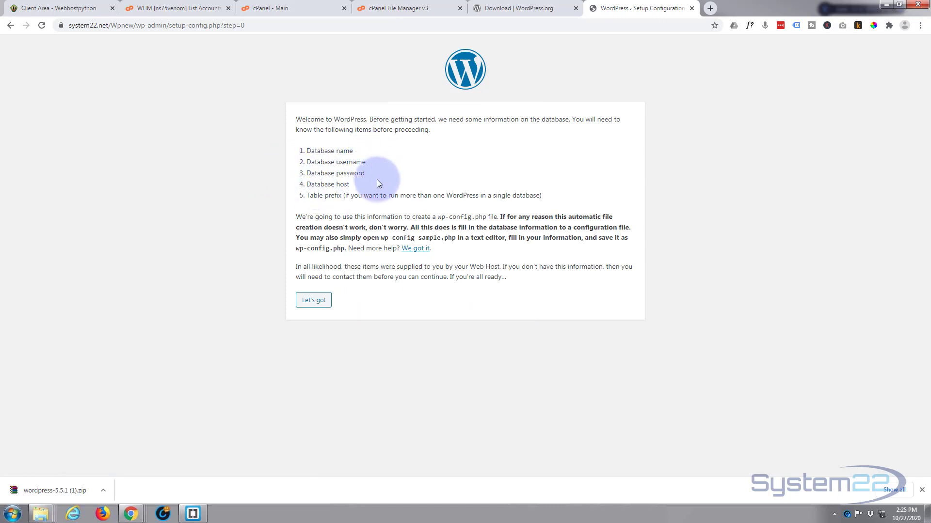
Step: Enter the system22_wpnew database name, its database username and password
{"action": "left_click", "coordinate": [317, 301]}
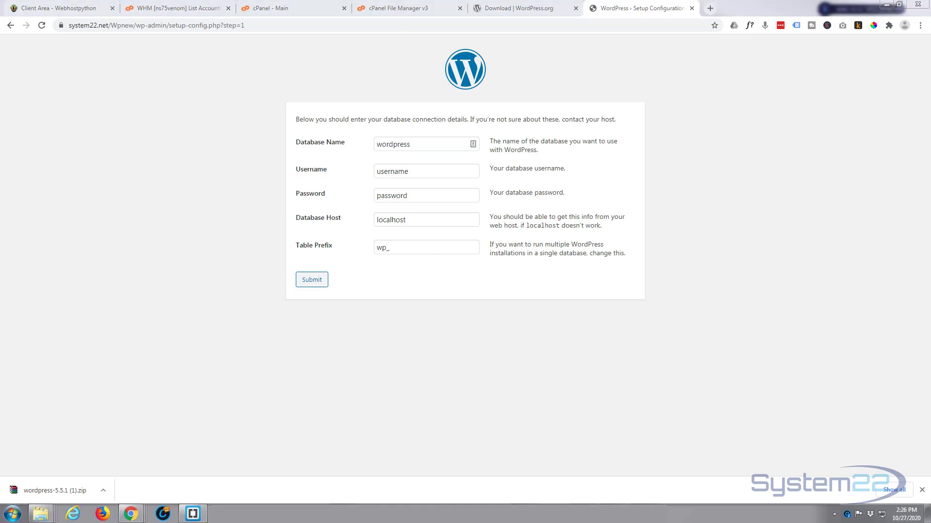
{"action": "double_click", "coordinate": [418, 144]}
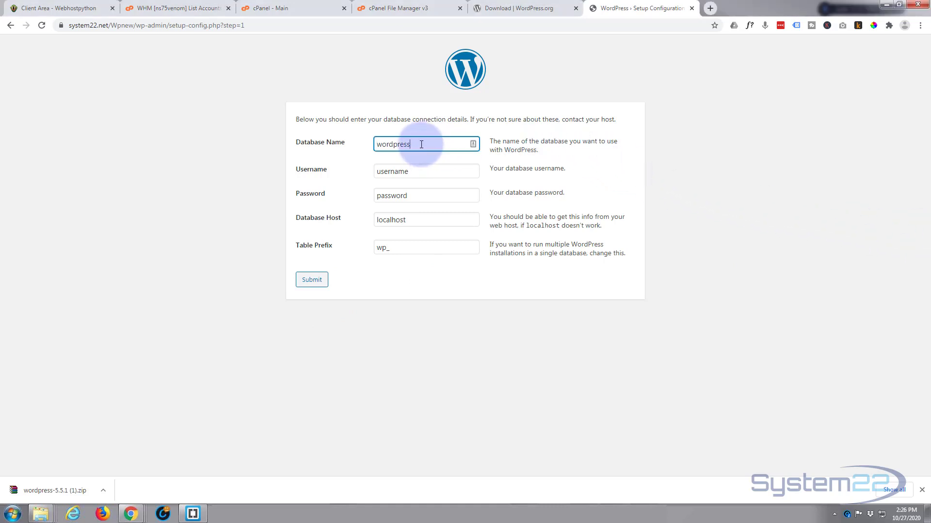
{"action": "type", "text": "system22_wpnew"}
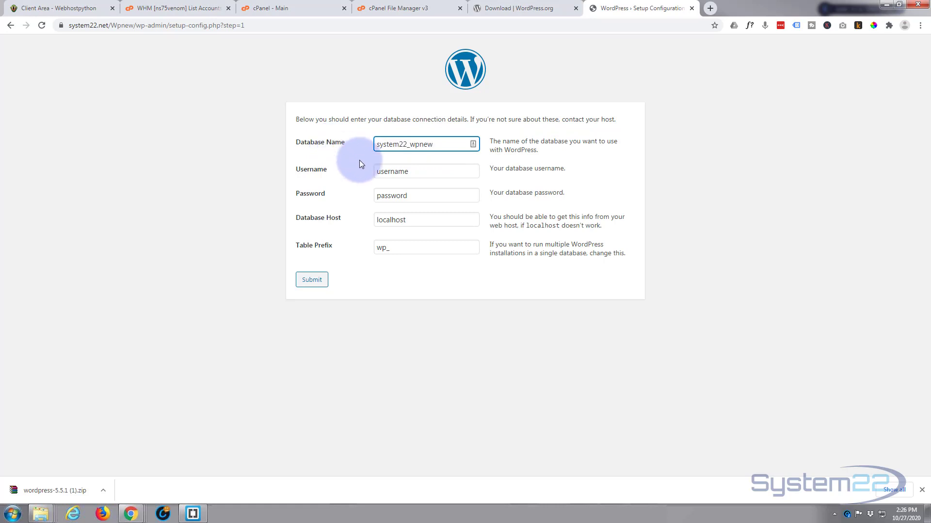
{"action": "double_click", "coordinate": [426, 170]}
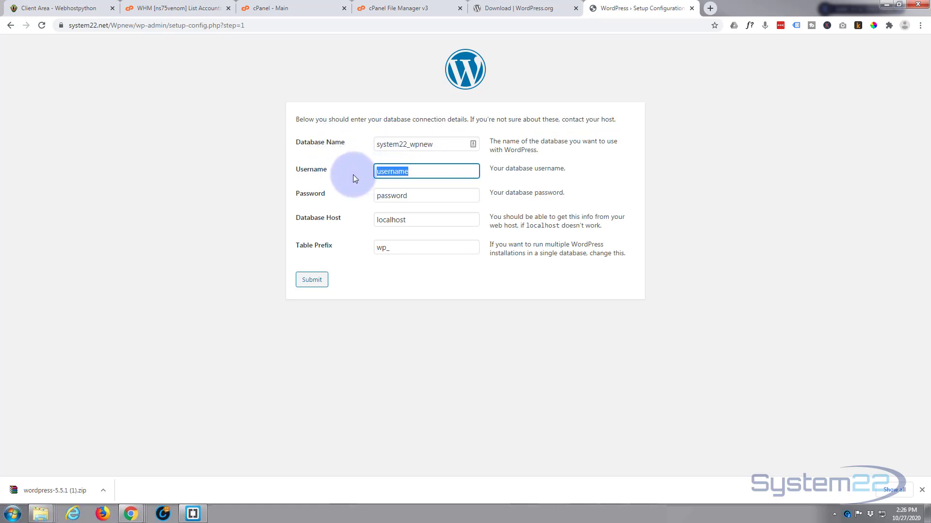
{"action": "type", "text": "system22_wpnew"}
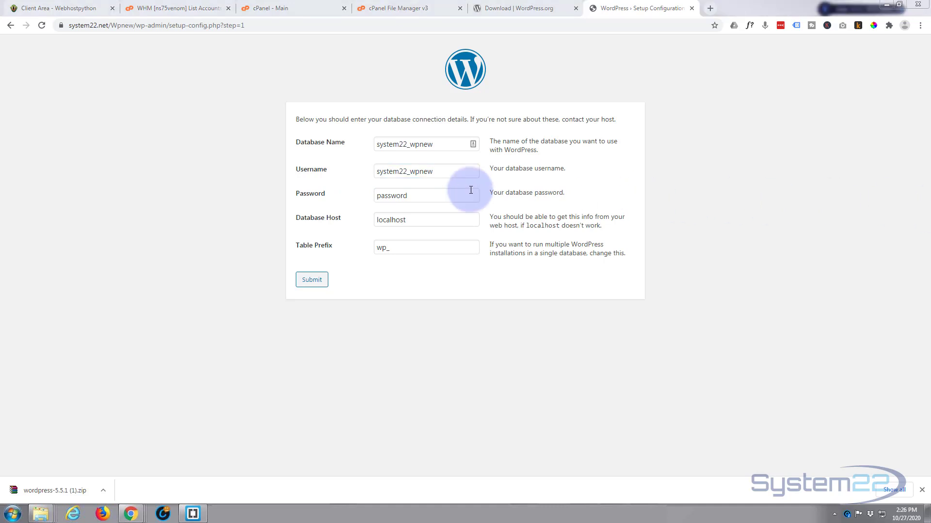
{"action": "double_click", "coordinate": [413, 196]}
{"action": "key", "text": "ctrl+v"}
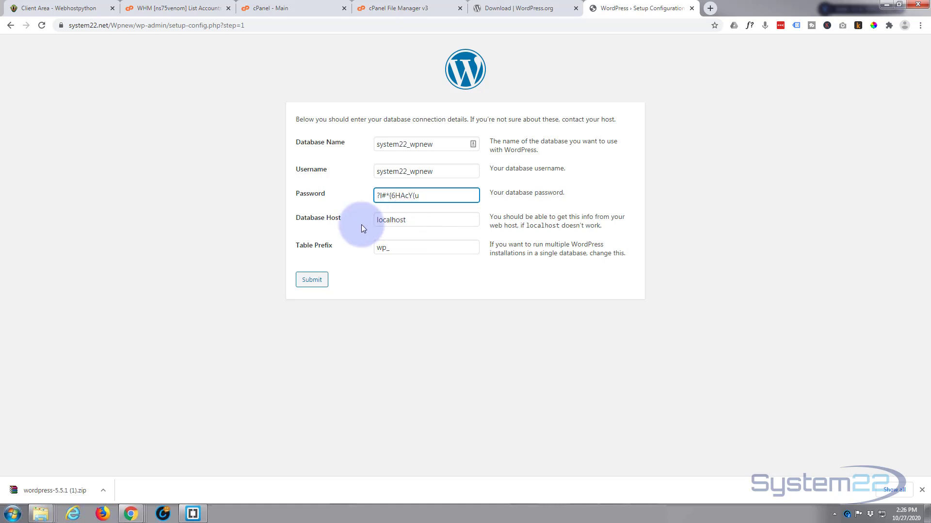
Step: Change the table prefix to nw_, submit the details and run the installation
{"action": "left_click", "coordinate": [384, 248]}
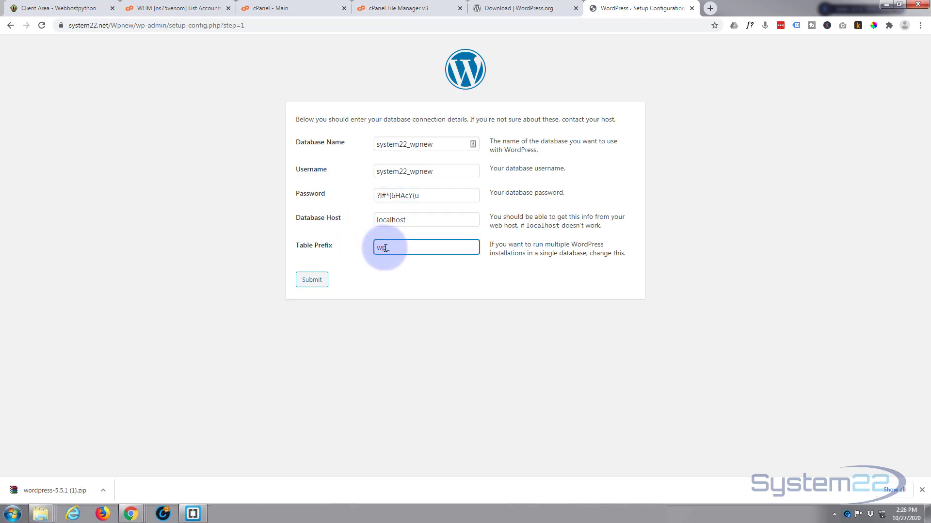
{"action": "left_click_drag", "start_coordinate": [386, 249], "coordinate": [373, 250]}
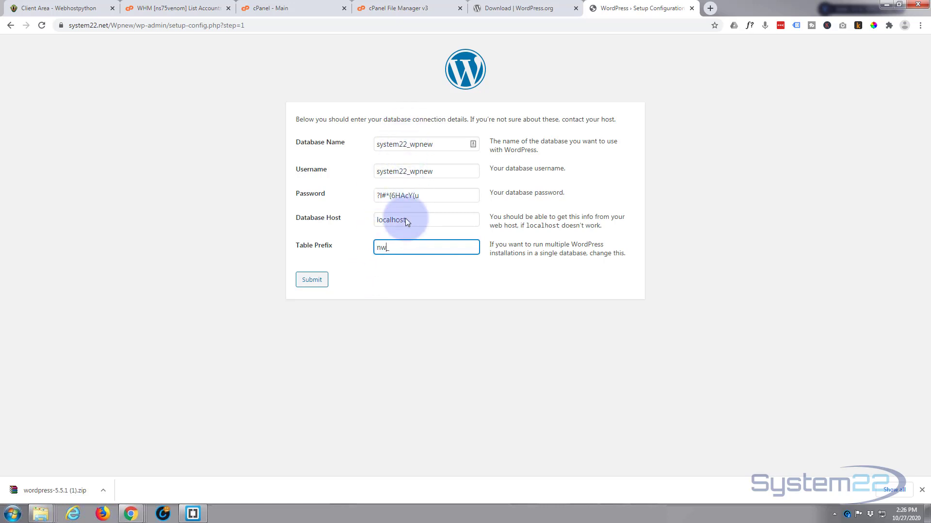
{"action": "left_click", "coordinate": [312, 280]}
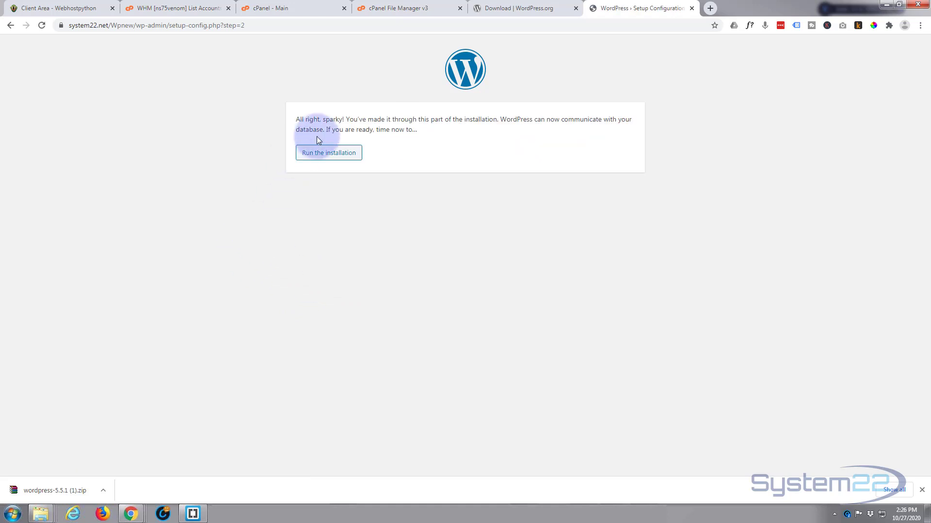
{"action": "left_click", "coordinate": [327, 156]}
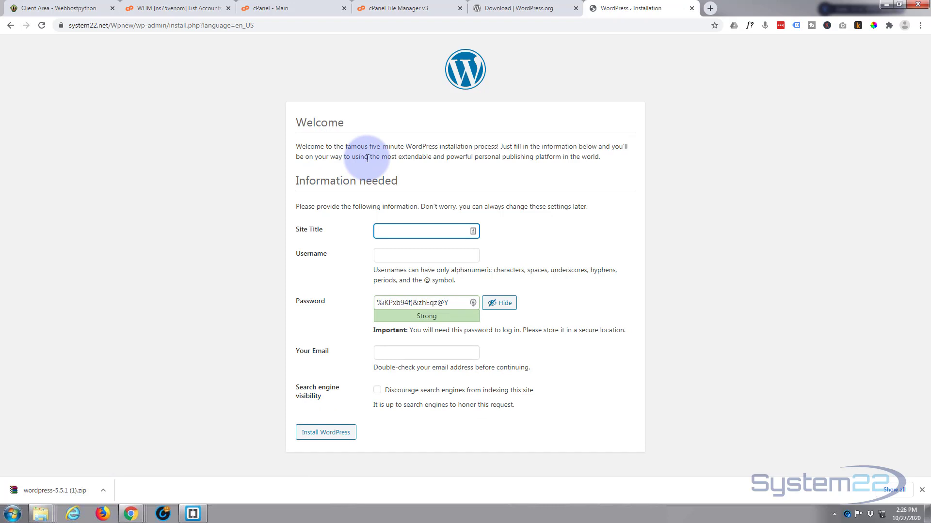
Step: Title the site 'New Site' and enter the admin username
{"action": "type", "text": "new Site"}
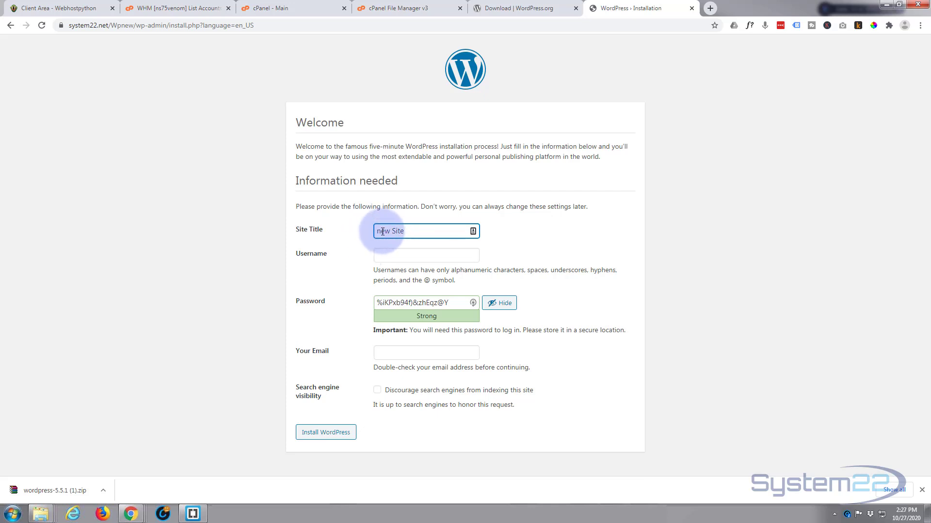
{"action": "left_click_drag", "start_coordinate": [383, 232], "coordinate": [357, 234]}
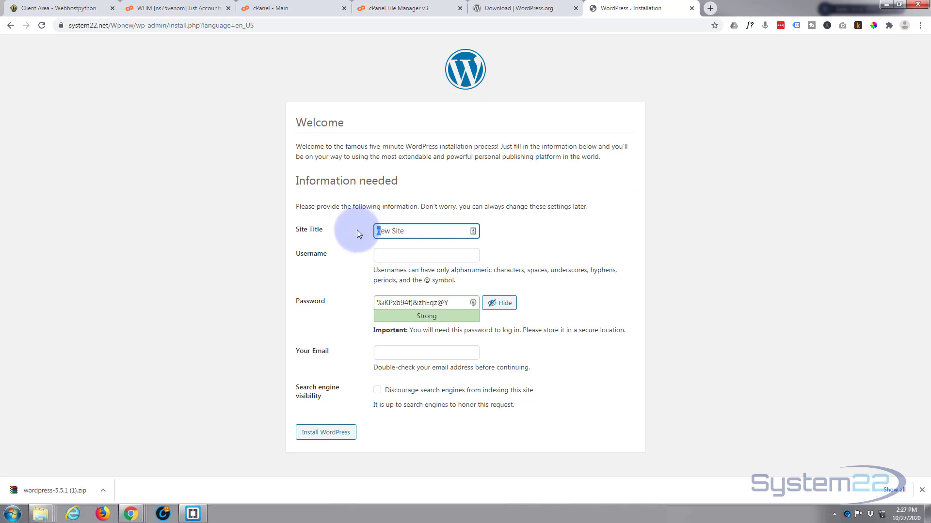
{"action": "type", "text": "N"}
{"action": "left_click", "coordinate": [394, 257]}
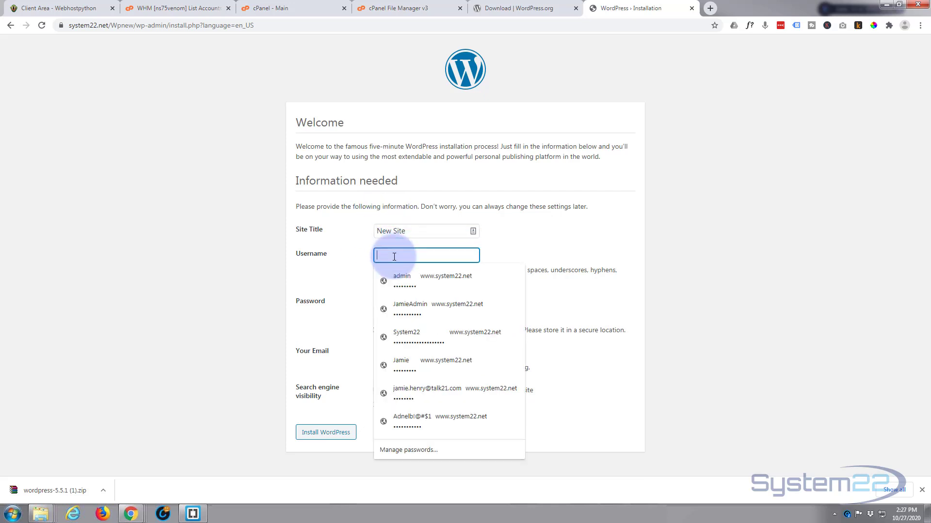
{"action": "type", "text": "Jamie"}
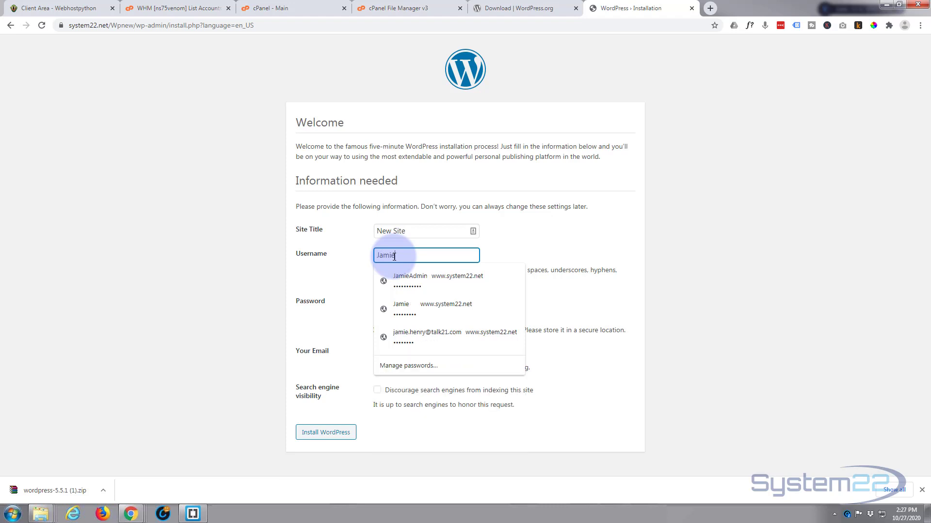
Step: Copy the suggested strong password, enter the admin e-mail address and install WordPress
{"action": "left_click", "coordinate": [352, 271]}
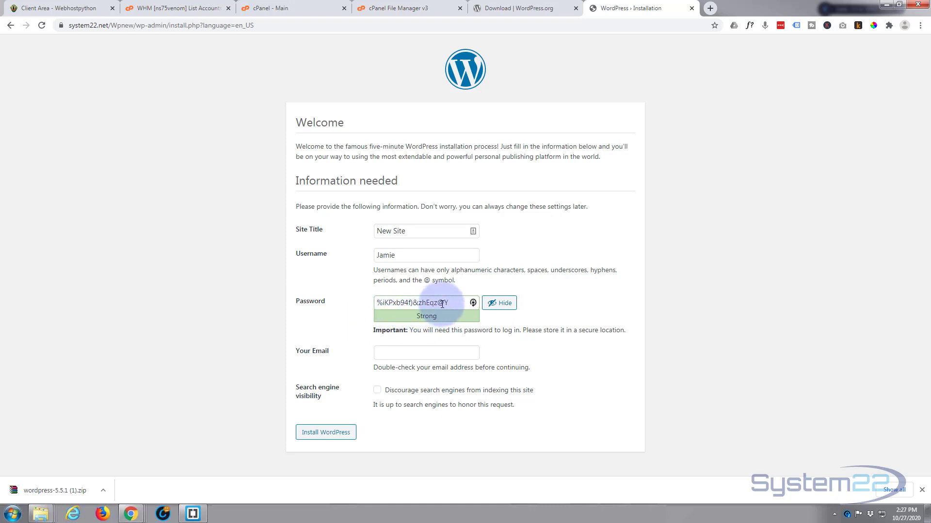
{"action": "left_click_drag", "start_coordinate": [461, 302], "coordinate": [346, 302]}
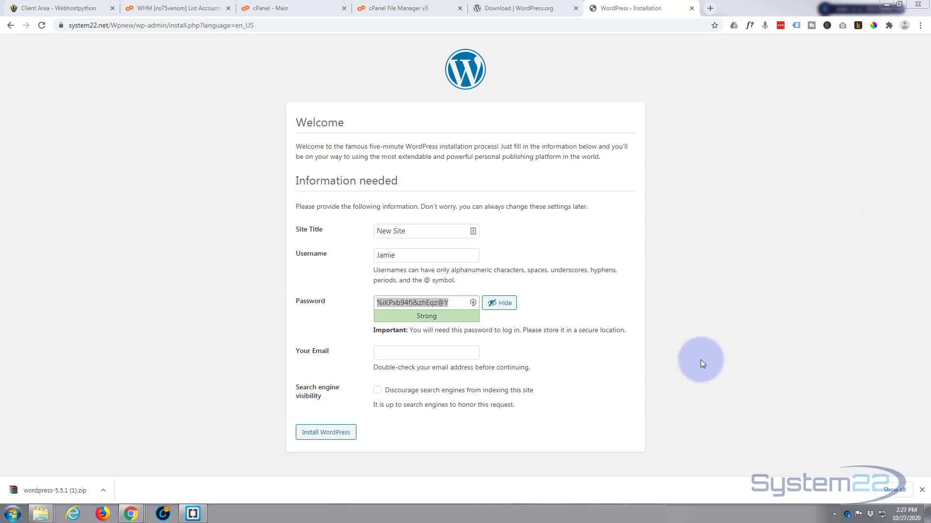
{"action": "left_click", "coordinate": [448, 313]}
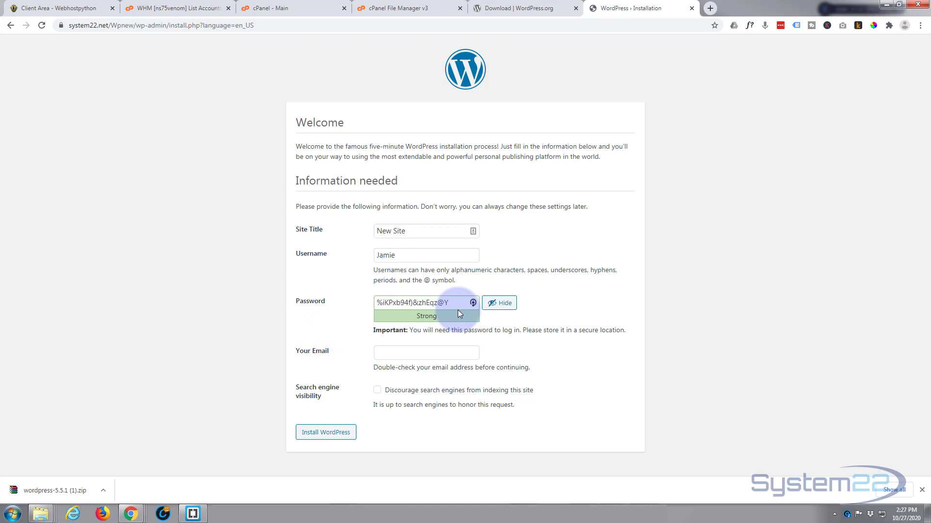
{"action": "left_click", "coordinate": [395, 351]}
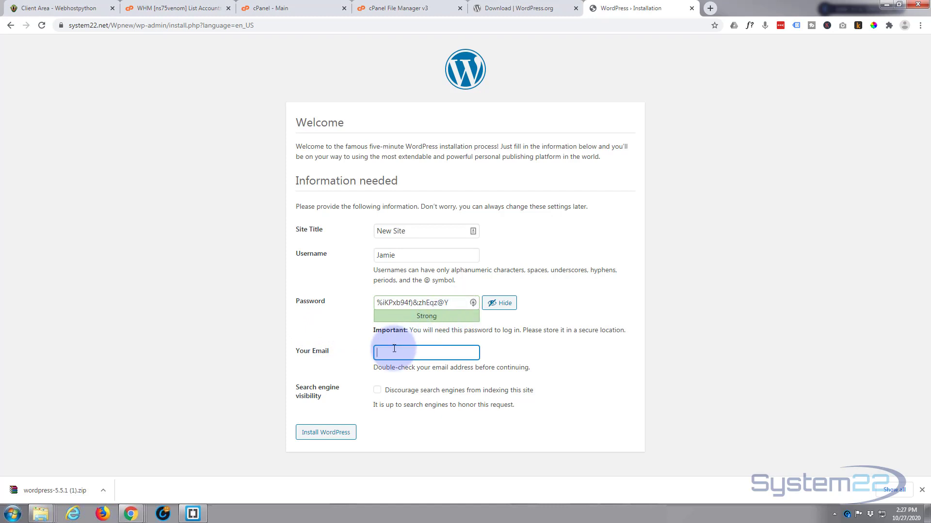
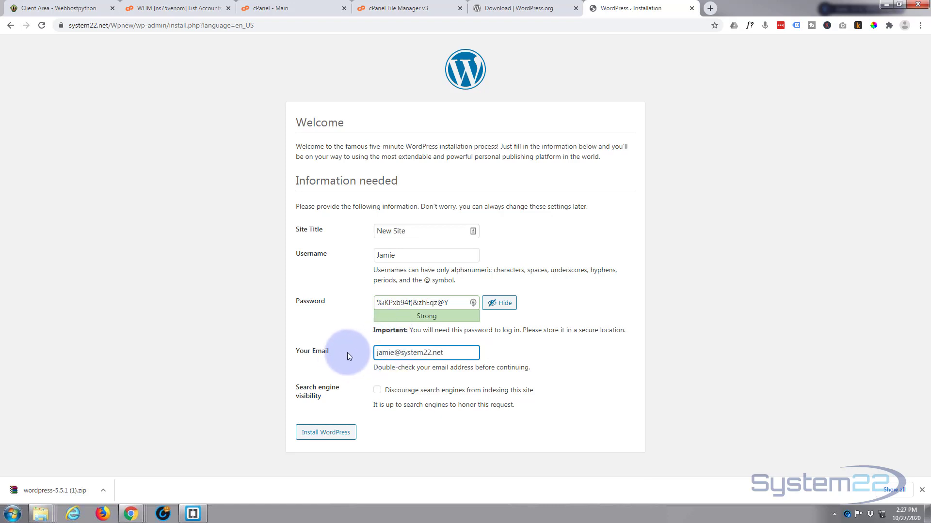
{"action": "left_click", "coordinate": [326, 433]}
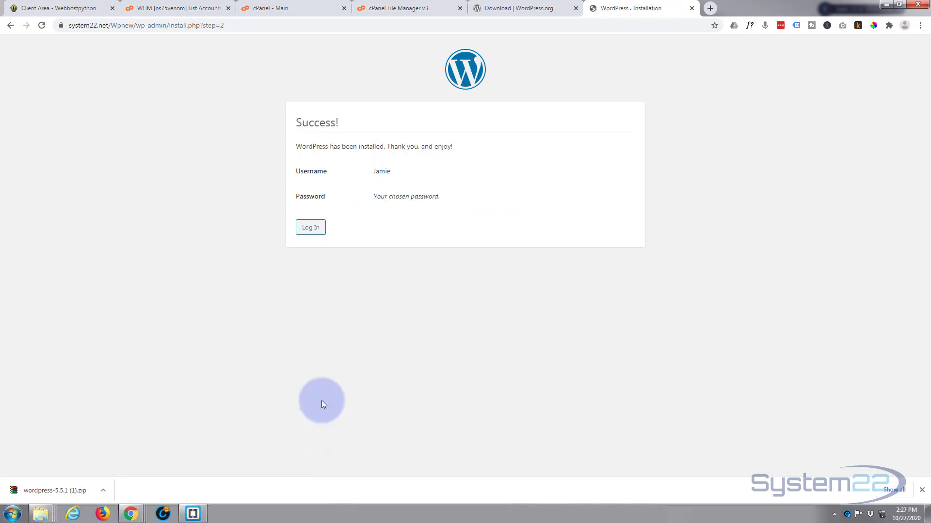
Step: Log in as the new administrator using the copied password
{"action": "left_click", "coordinate": [306, 228]}
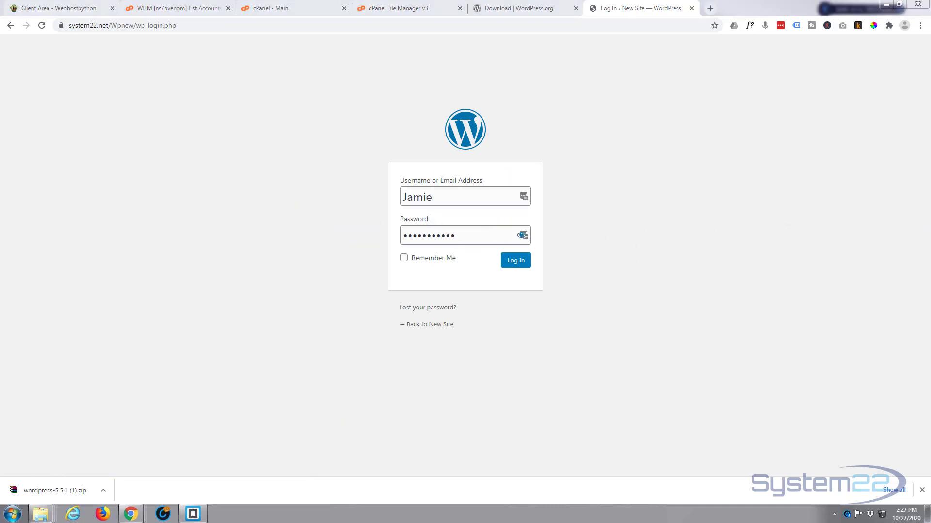
{"action": "left_click_drag", "start_coordinate": [461, 235], "coordinate": [335, 237]}
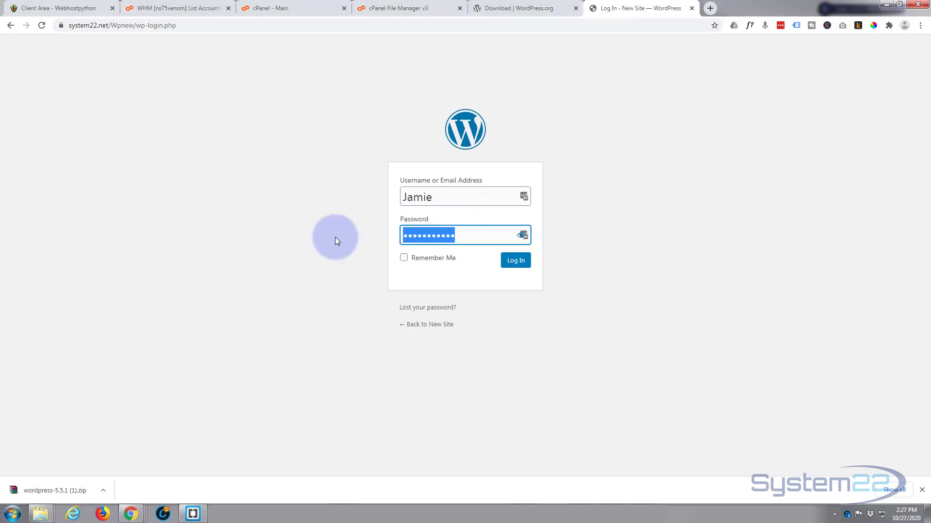
{"action": "key", "text": "ctrl+v"}
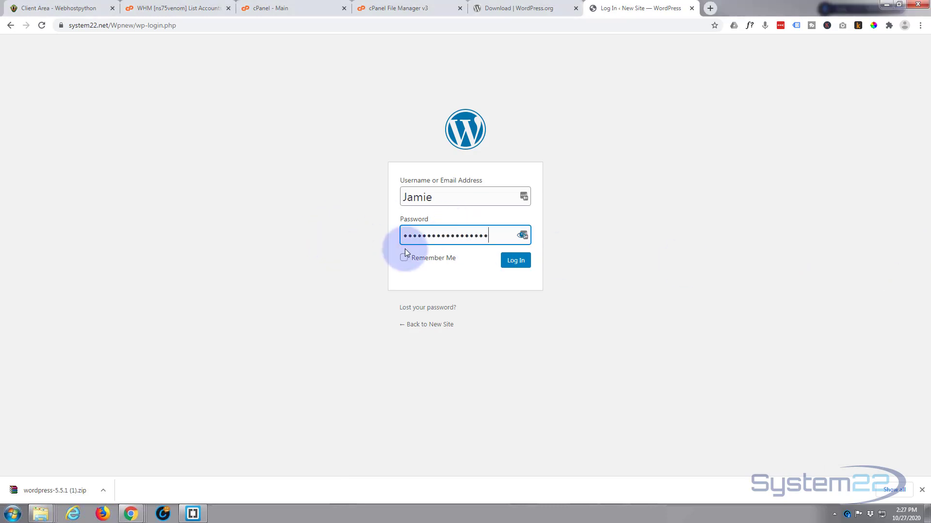
{"action": "left_click", "coordinate": [515, 262]}
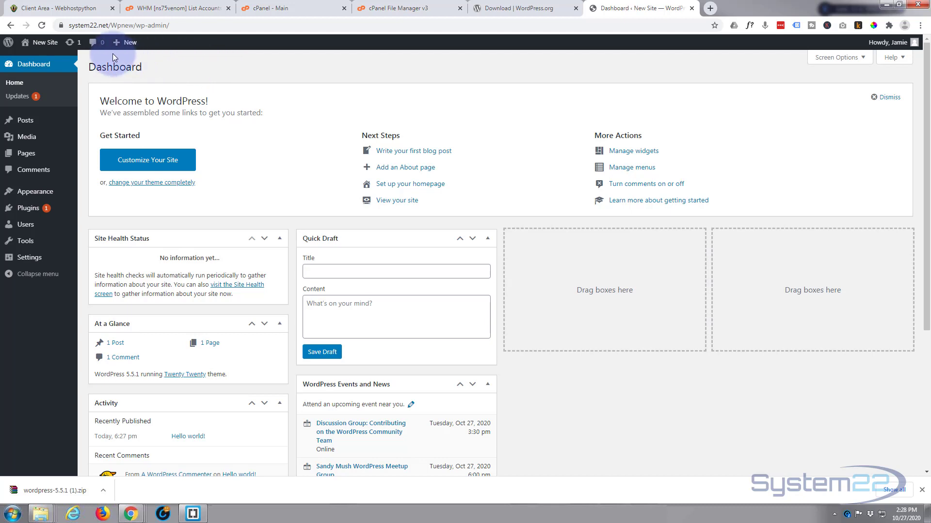
Step: Open the live site via the admin bar's Visit Site in a new tab and view it
{"action": "mouse_move", "coordinate": [42, 43]}
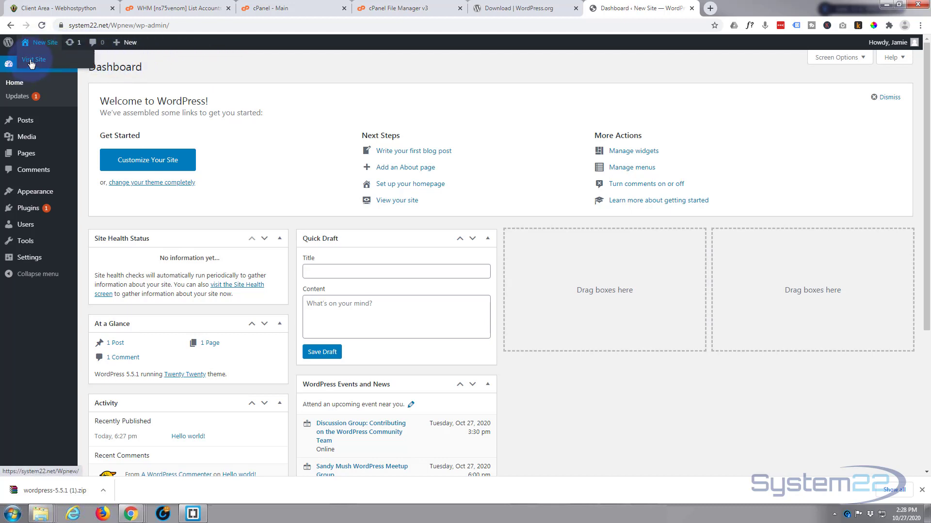
{"action": "middle_click", "coordinate": [29, 60]}
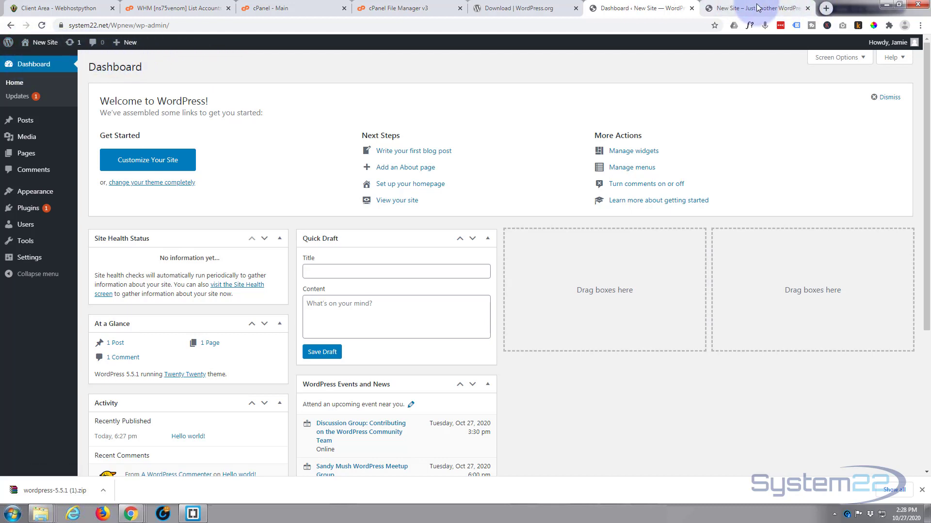
{"action": "left_click", "coordinate": [758, 8]}
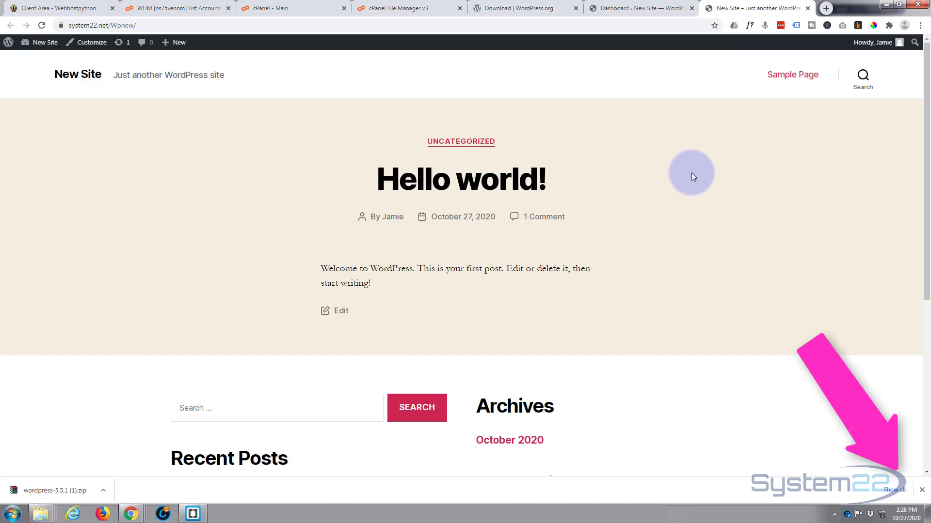